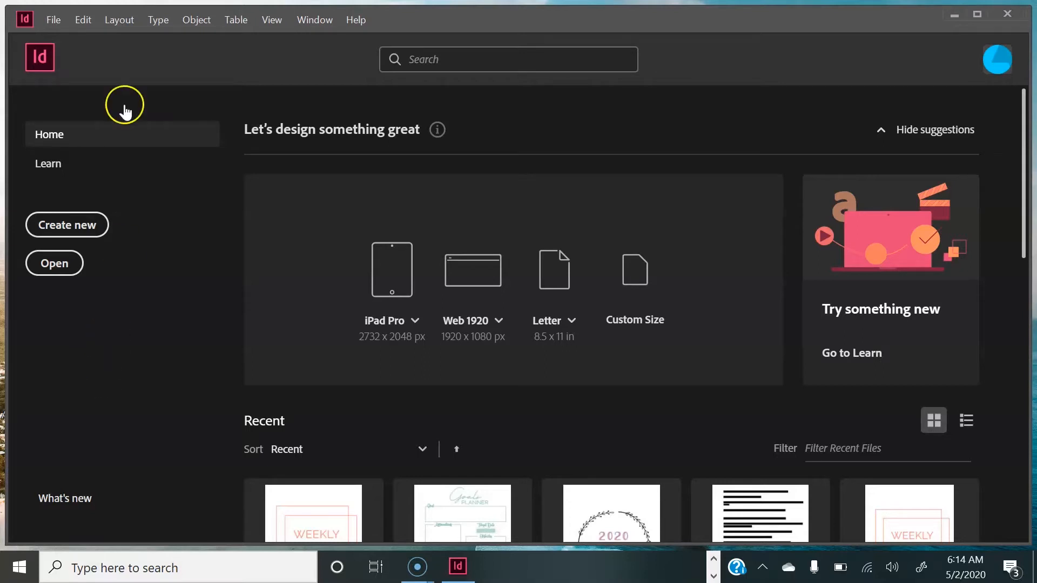
Step: Create a new one-page portrait document, 8.5 x 11 in, in inches and without facing pages
{"action": "left_click", "coordinate": [55, 22]}
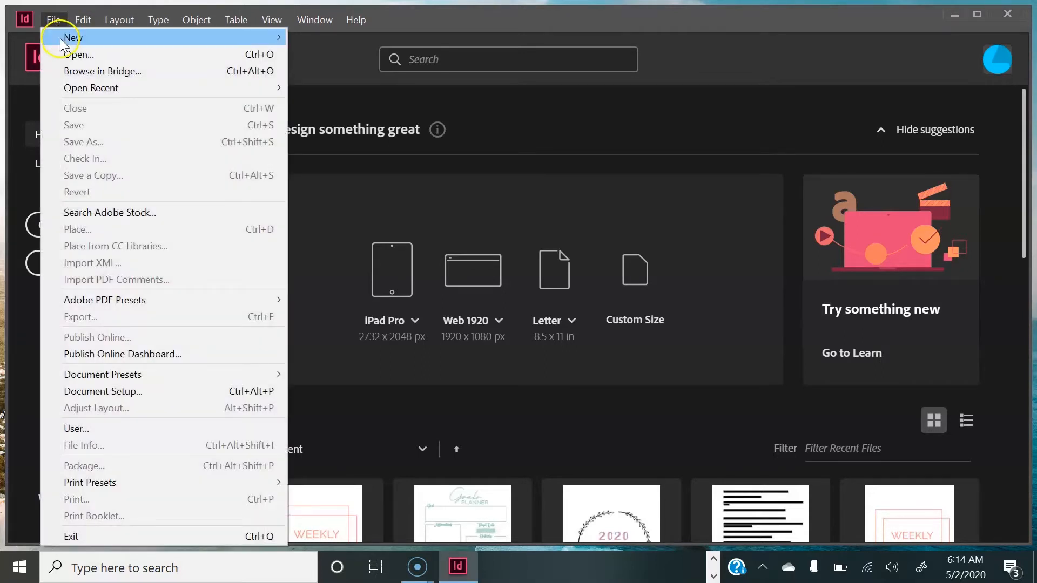
{"action": "mouse_move", "coordinate": [134, 39]}
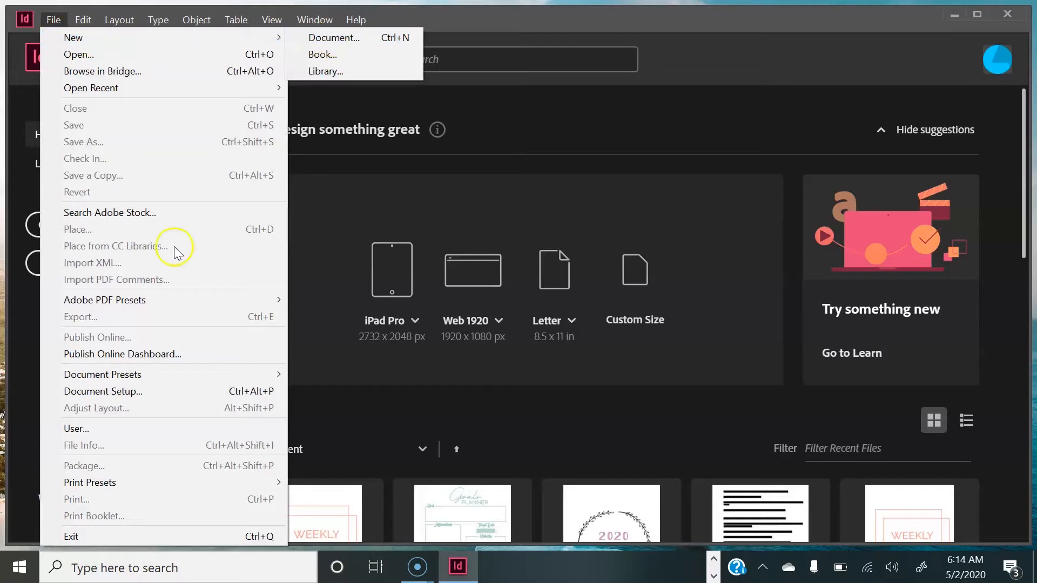
{"action": "left_click", "coordinate": [30, 370]}
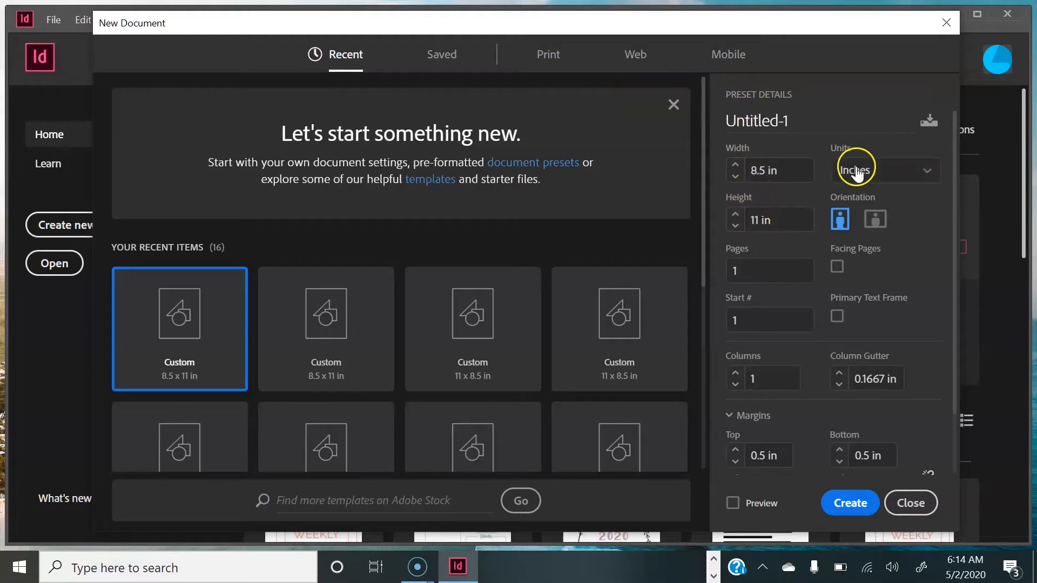
{"action": "left_click", "coordinate": [902, 173]}
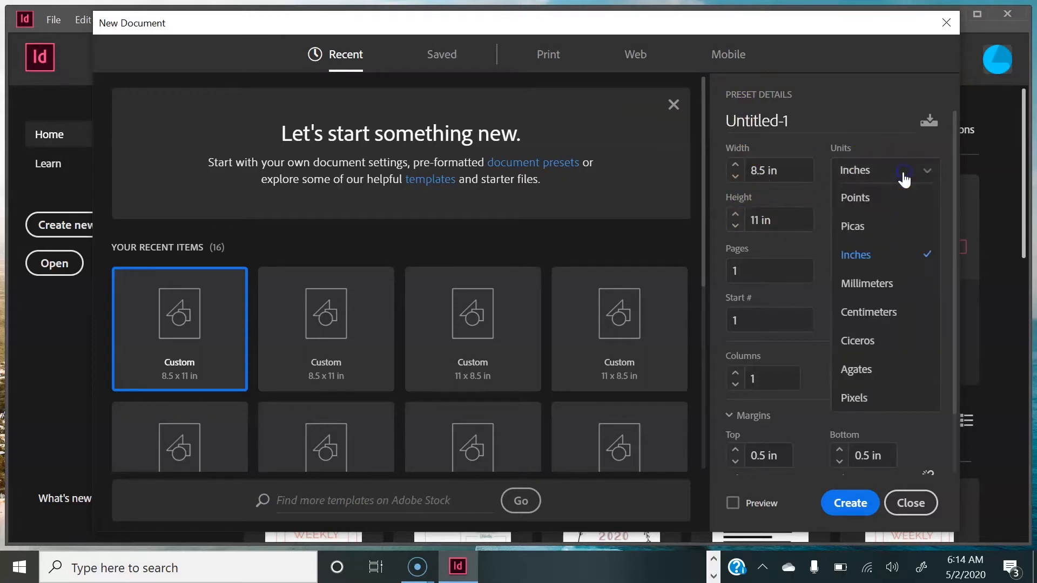
{"action": "left_click", "coordinate": [903, 176]}
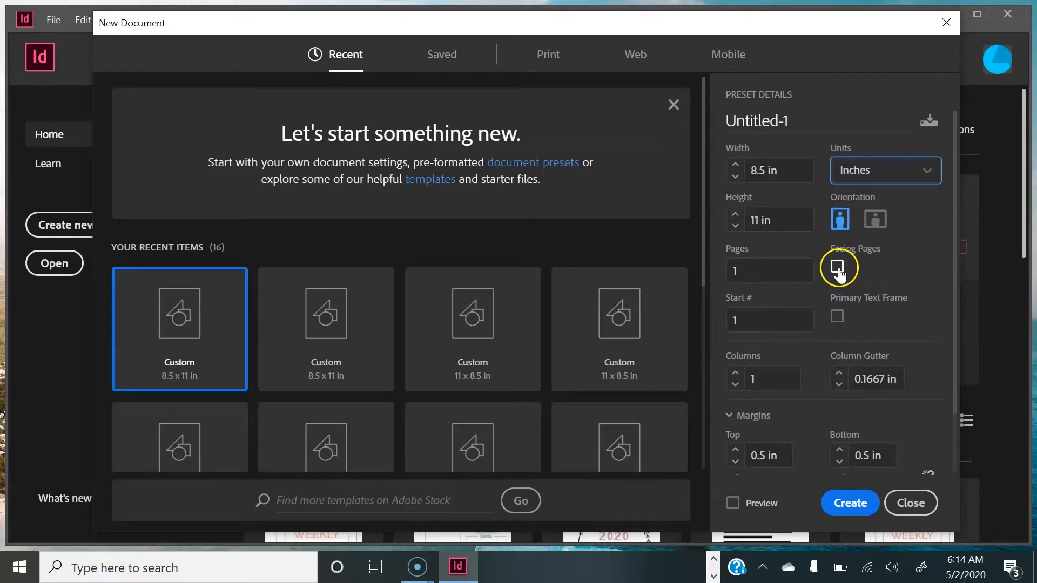
{"action": "scroll", "coordinate": [801, 306], "scroll_direction": "down", "scroll_amount": 2}
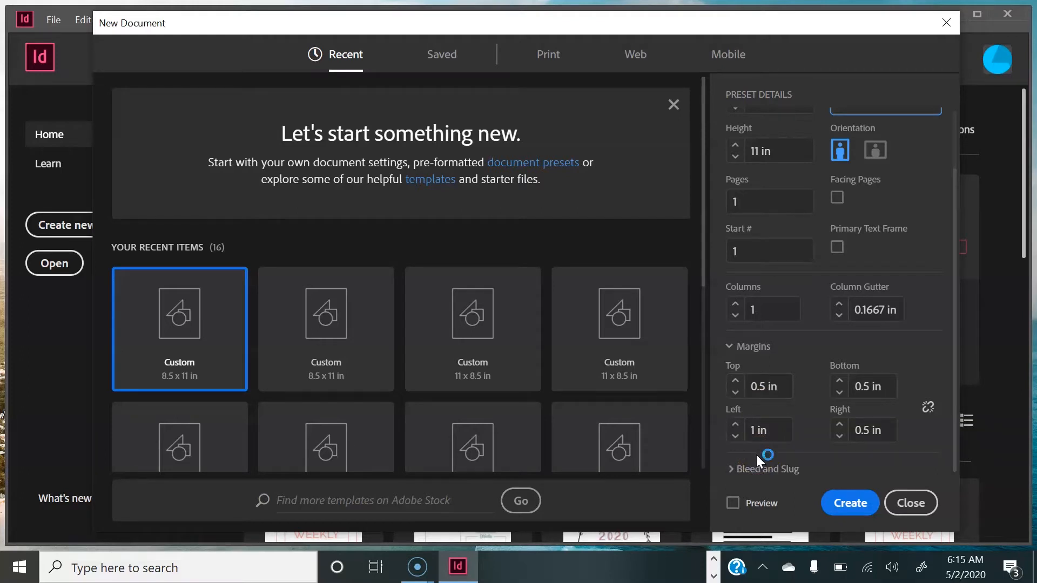
{"action": "left_click", "coordinate": [847, 504]}
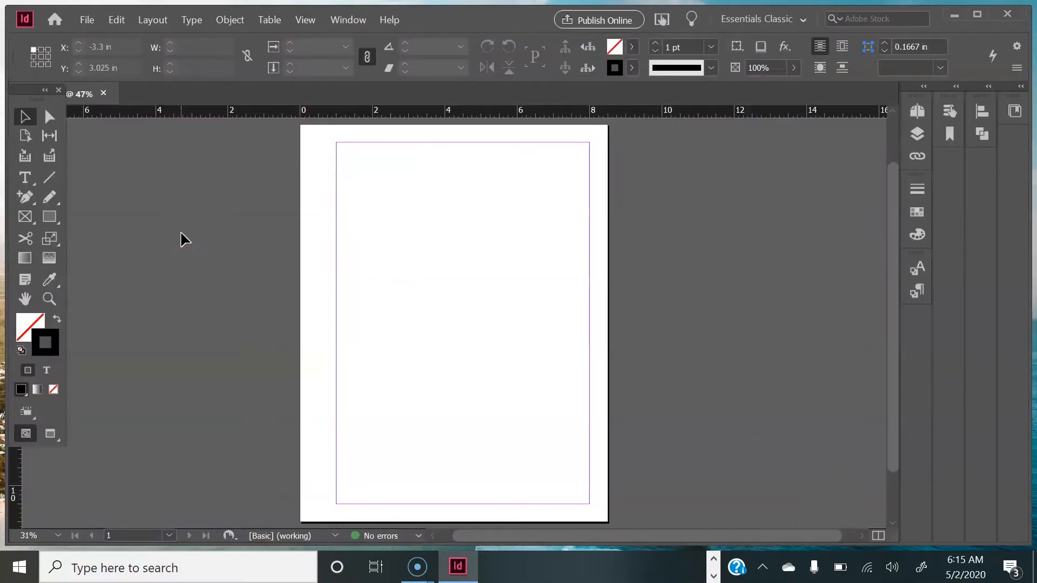
Step: Draw a text frame across the full page width, about 8.5 in wide and 9.2 in high, starting below the top margin
{"action": "left_click", "coordinate": [26, 181]}
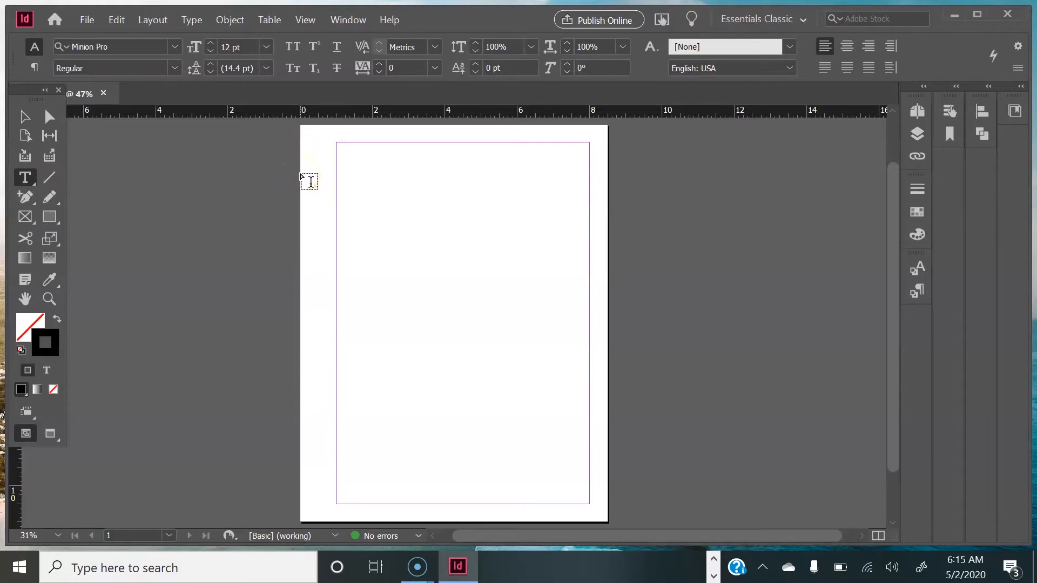
{"action": "left_click_drag", "start_coordinate": [300, 174], "coordinate": [608, 505]}
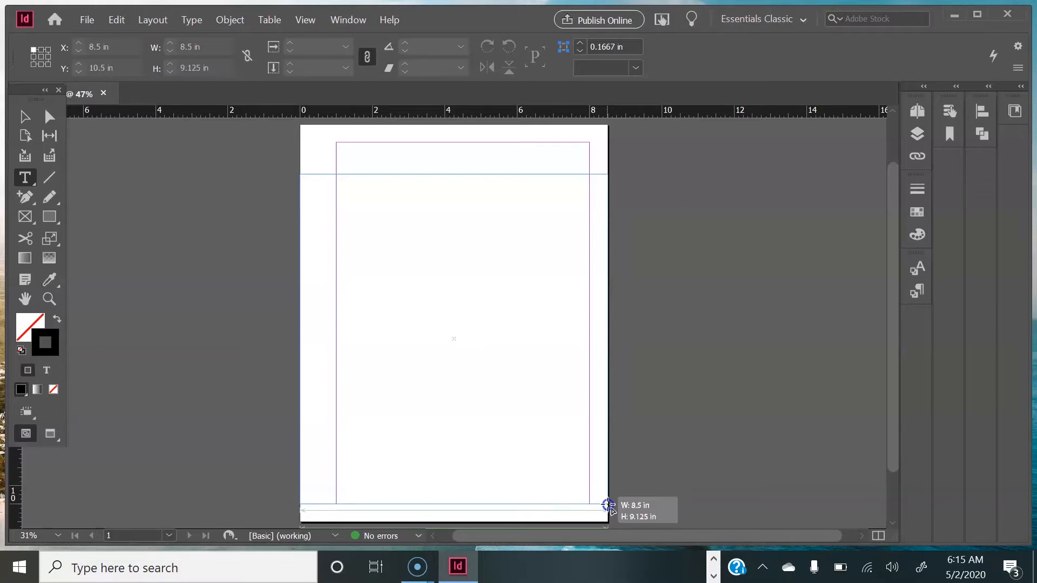
{"action": "left_click_drag", "start_coordinate": [608, 505], "coordinate": [608, 504]}
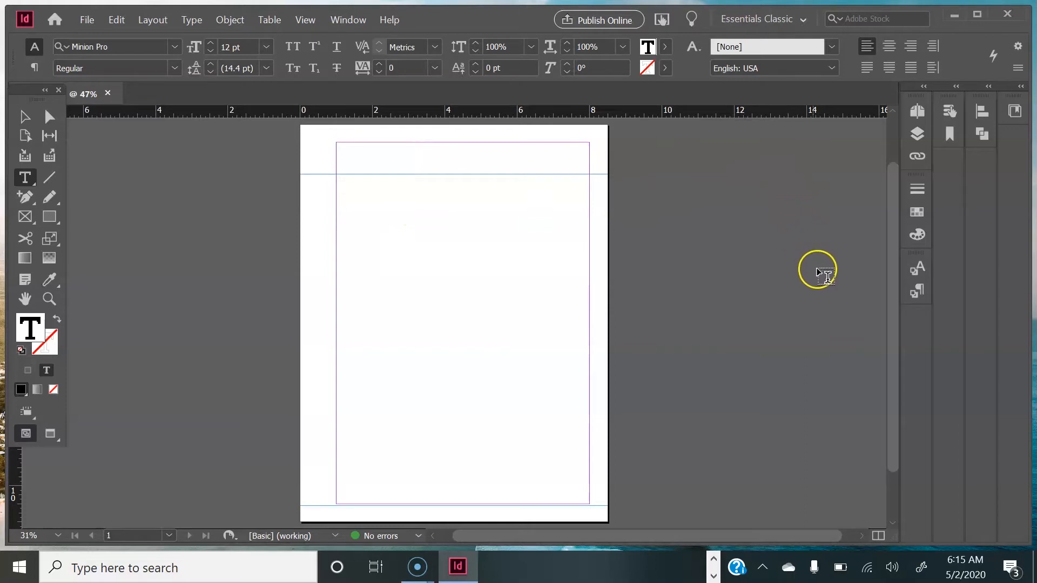
Step: Create a new paragraph style and name it Pink Lines
{"action": "left_click", "coordinate": [917, 294]}
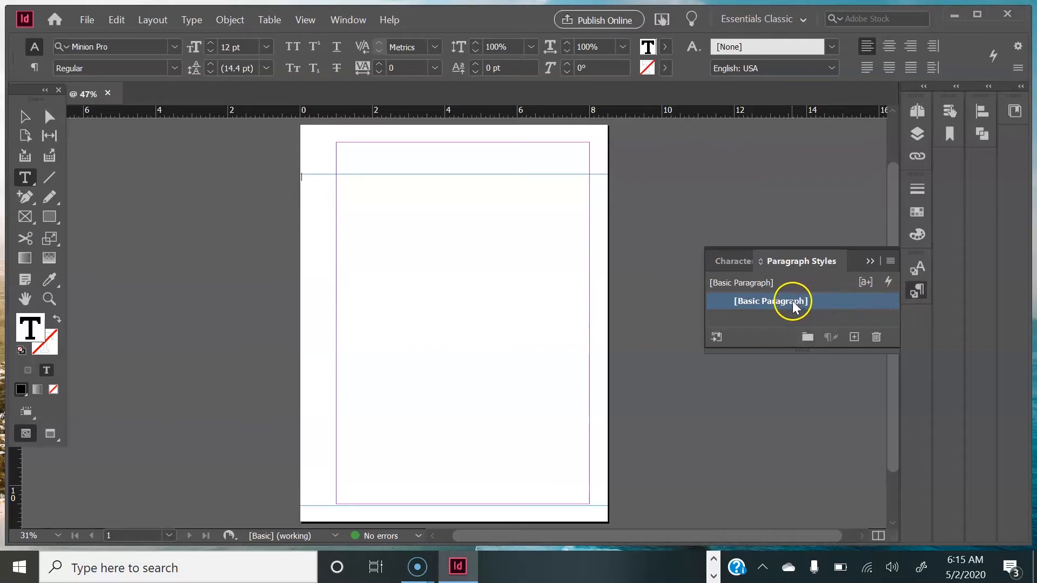
{"action": "left_click", "coordinate": [854, 339]}
{"action": "left_click", "coordinate": [798, 320]}
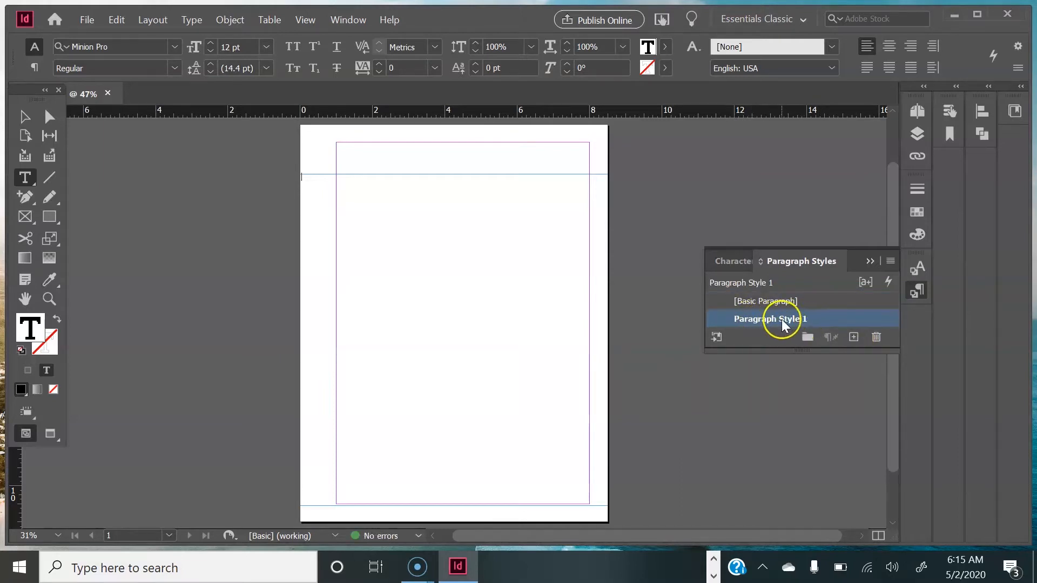
{"action": "left_click", "coordinate": [782, 320]}
{"action": "left_click", "coordinate": [846, 323]}
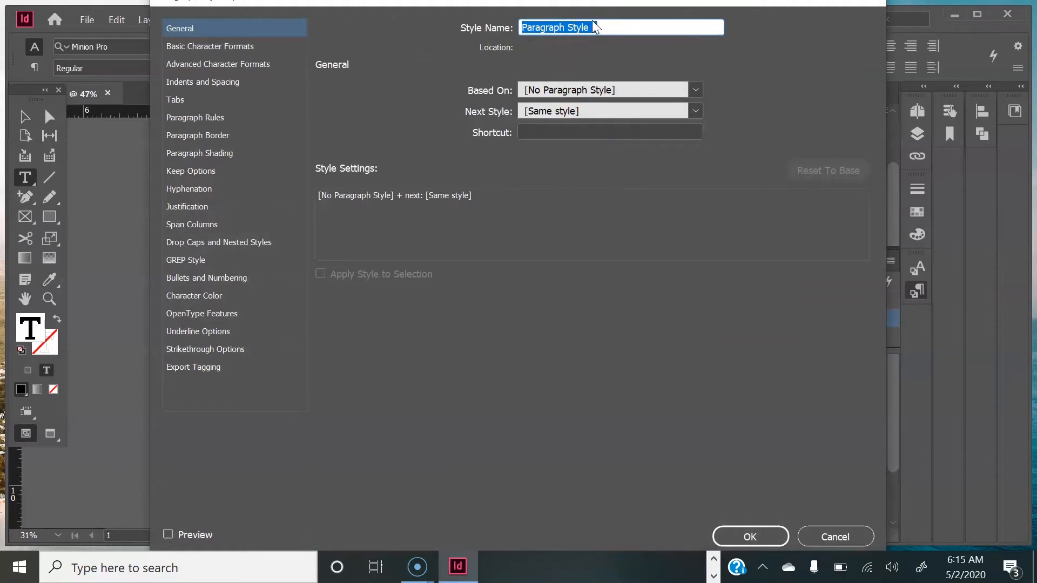
{"action": "type", "text": "Pink Lines"}
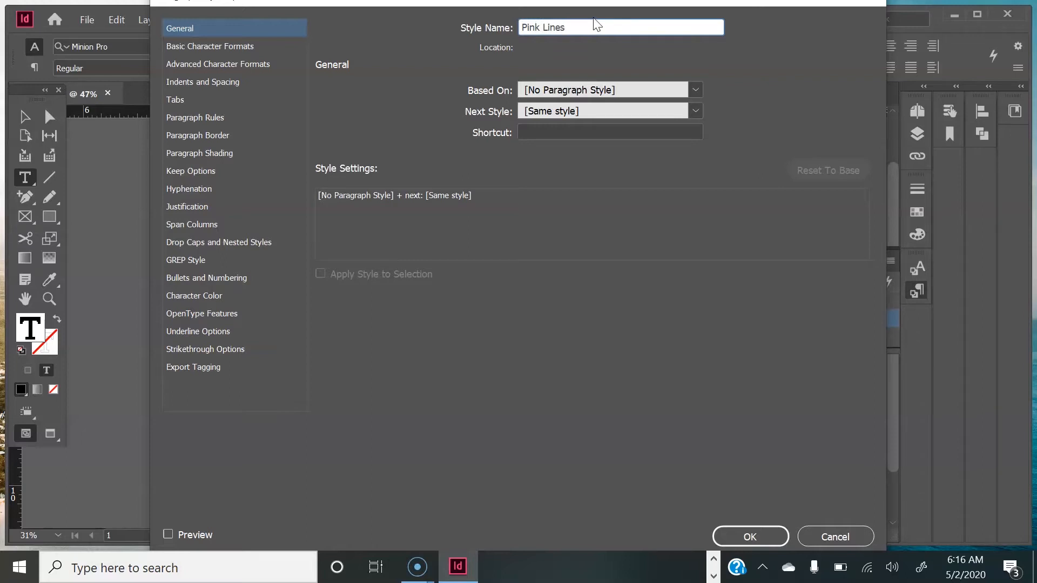
Step: Turn on a solid 1 pt rule above for the Pink Lines style in magenta C=0 M=100 Y=0 K=0
{"action": "left_click", "coordinate": [206, 119]}
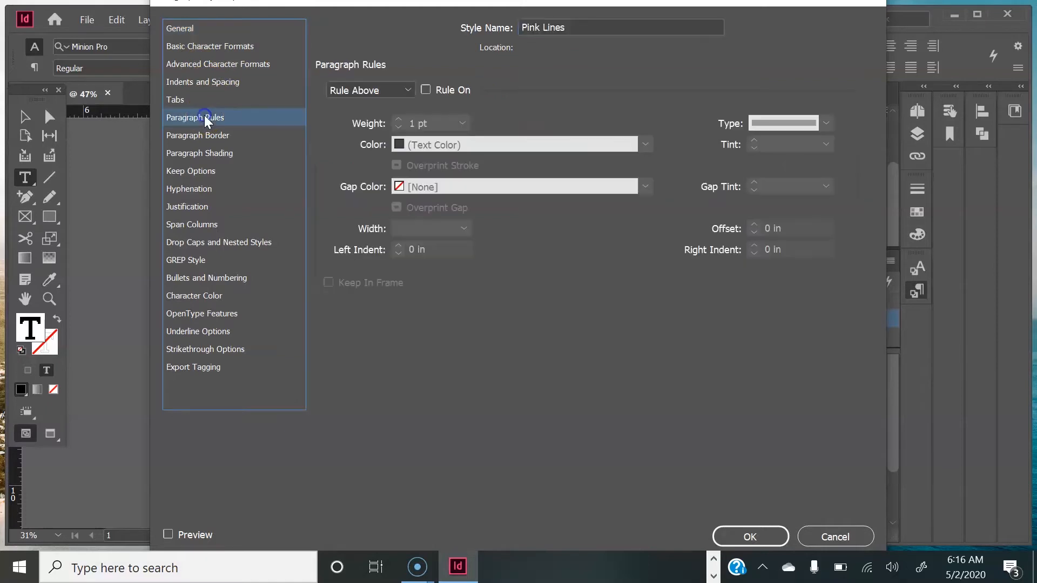
{"action": "left_click", "coordinate": [426, 91]}
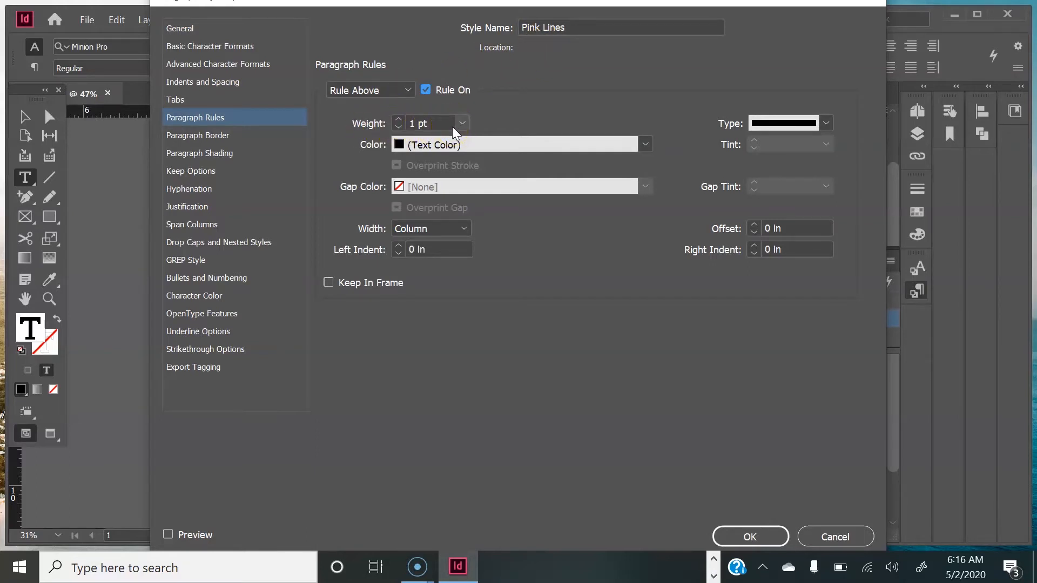
{"action": "left_click", "coordinate": [440, 151]}
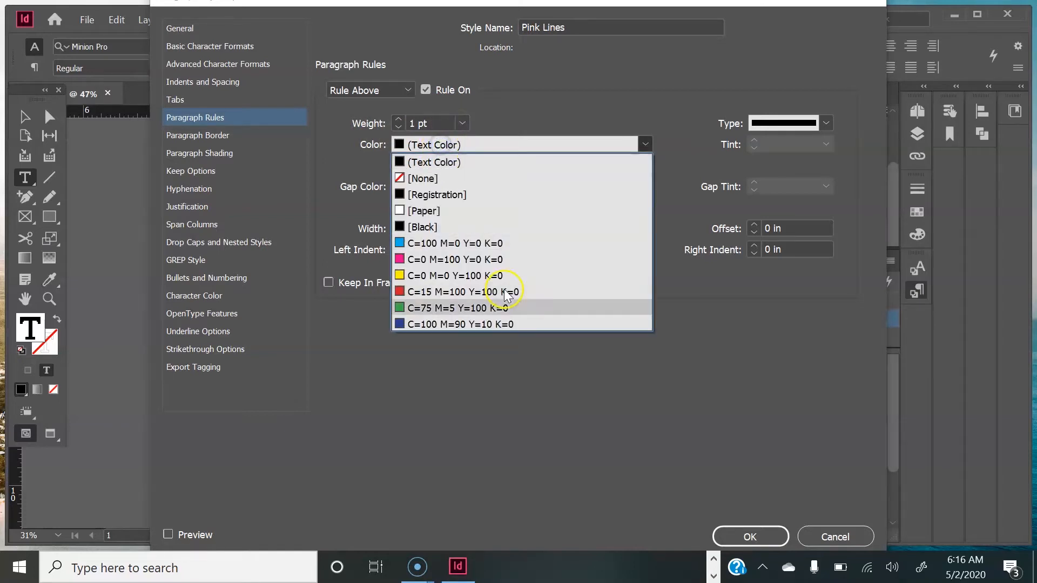
{"action": "left_click", "coordinate": [596, 107]}
{"action": "left_click", "coordinate": [770, 123]}
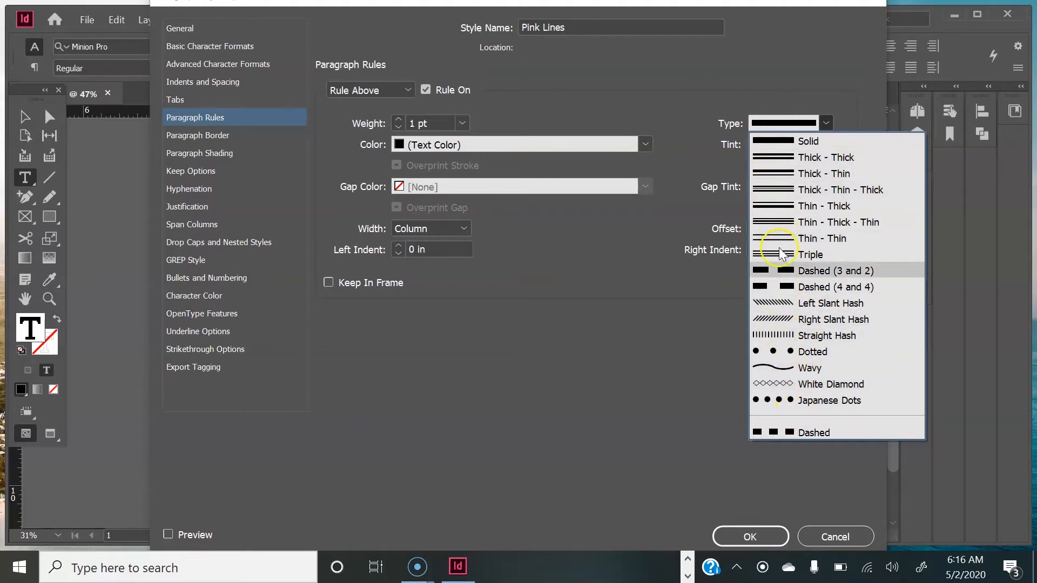
{"action": "left_click", "coordinate": [694, 101]}
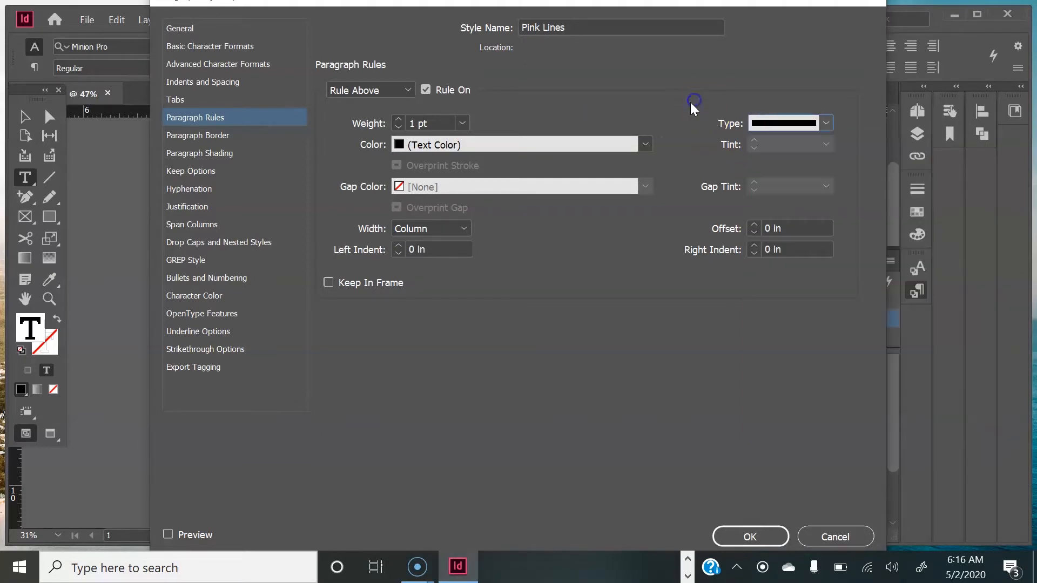
{"action": "left_click", "coordinate": [455, 145]}
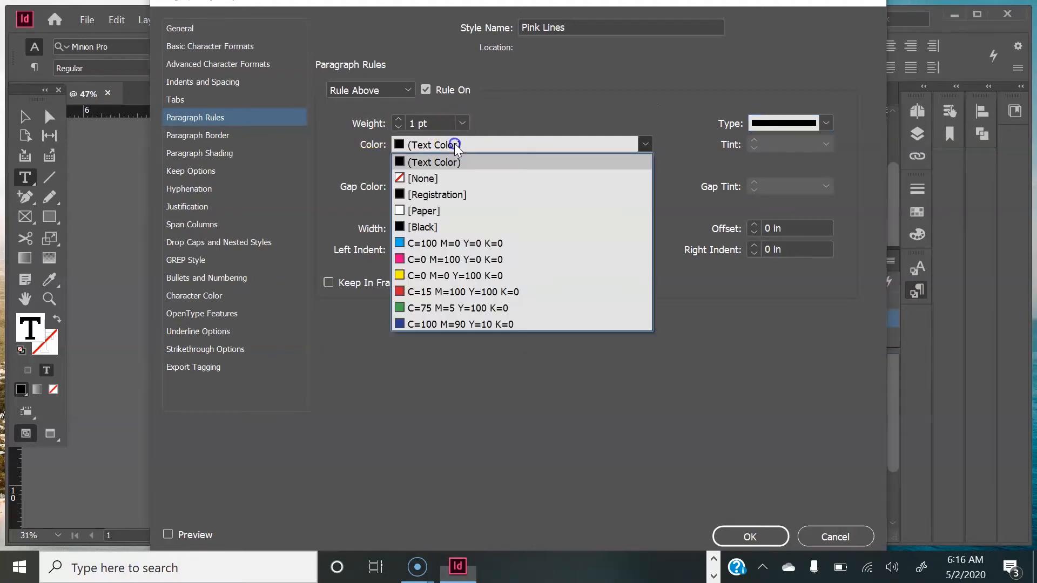
{"action": "left_click", "coordinate": [457, 263]}
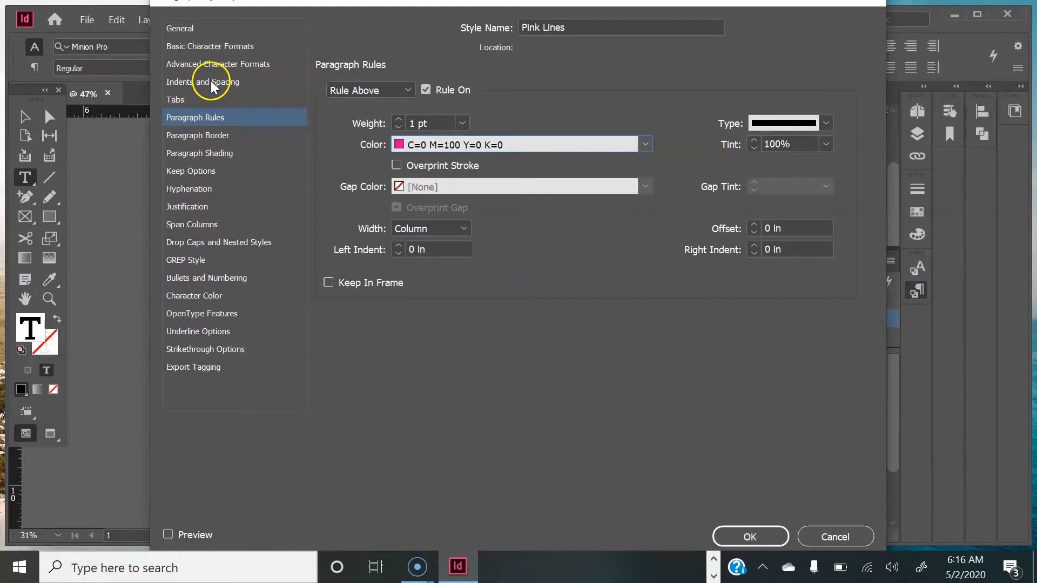
Step: Set the Pink Lines style's space after to 0.04 in and accept the style options
{"action": "left_click", "coordinate": [191, 84]}
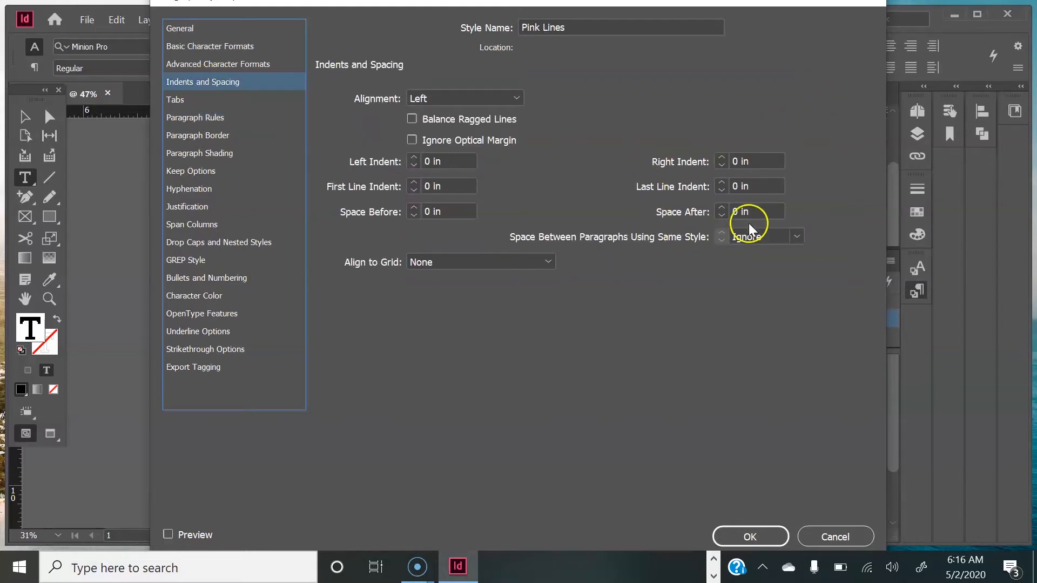
{"action": "left_click", "coordinate": [740, 212]}
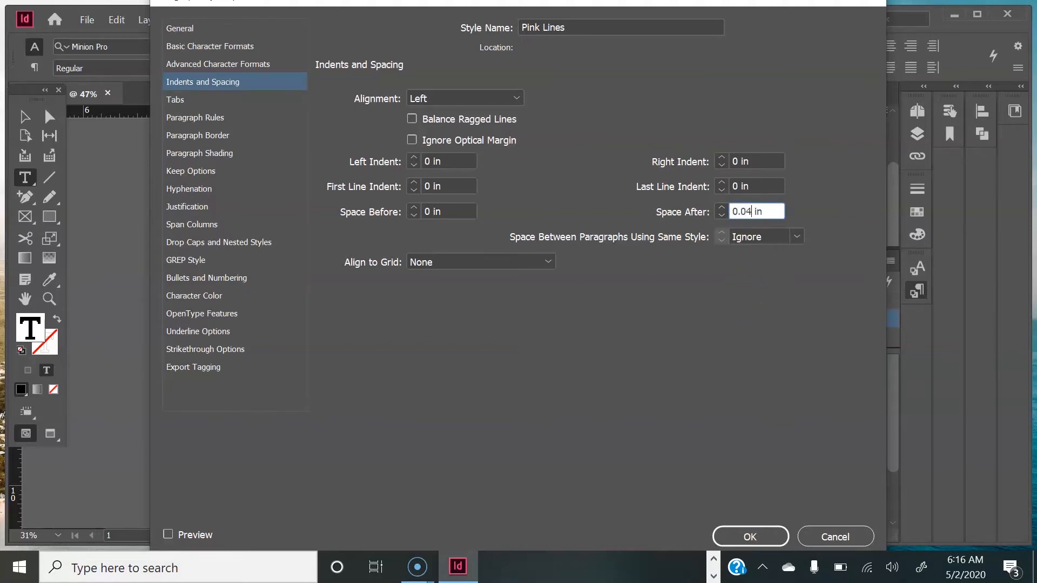
{"action": "left_click", "coordinate": [748, 537]}
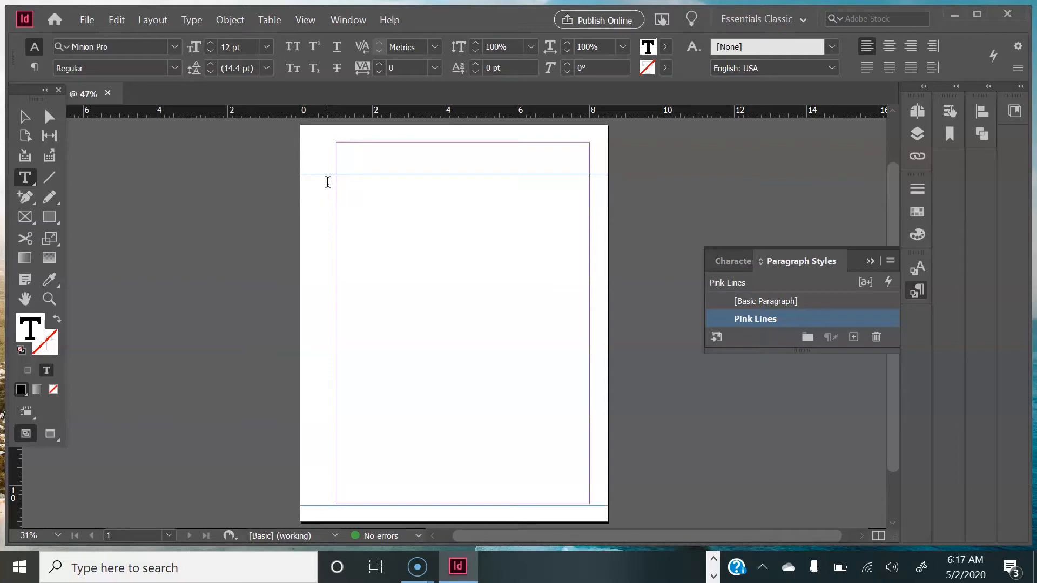
Step: Fill the text frame down to its lower edge with empty Pink Lines paragraphs to form ruled lines
{"action": "key", "text": "Return"}
{"action": "key", "text": "Return"}
{"action": "key", "text": "Return"}
{"action": "key", "text": "Return"}
{"action": "key", "text": "Return"}
{"action": "key", "text": "Return"}
{"action": "key", "text": "Return"}
{"action": "key", "text": "Return"}
{"action": "key", "text": "Return"}
{"action": "key", "text": "Return"}
{"action": "key", "text": "Return"}
{"action": "key", "text": "Return"}
{"action": "key", "text": "Return"}
{"action": "key", "text": "Return"}
{"action": "key", "text": "Return"}
{"action": "key", "text": "Return"}
{"action": "key", "text": "Return"}
{"action": "key", "text": "Return"}
{"action": "key", "text": "Return"}
{"action": "key", "text": "Return"}
{"action": "key", "text": "Return"}
{"action": "key", "text": "Return"}
{"action": "key", "text": "Return"}
{"action": "key", "text": "Return"}
{"action": "key", "text": "Return"}
{"action": "key", "text": "Return"}
{"action": "key", "text": "Return"}
{"action": "key", "text": "Return"}
{"action": "key", "text": "Return"}
{"action": "key", "text": "Return"}
{"action": "key", "text": "Return"}
{"action": "key", "text": "Return"}
{"action": "key", "text": "Return"}
{"action": "key", "text": "Return"}
{"action": "key", "text": "Return"}
{"action": "key", "text": "Return"}
{"action": "key", "text": "Return"}
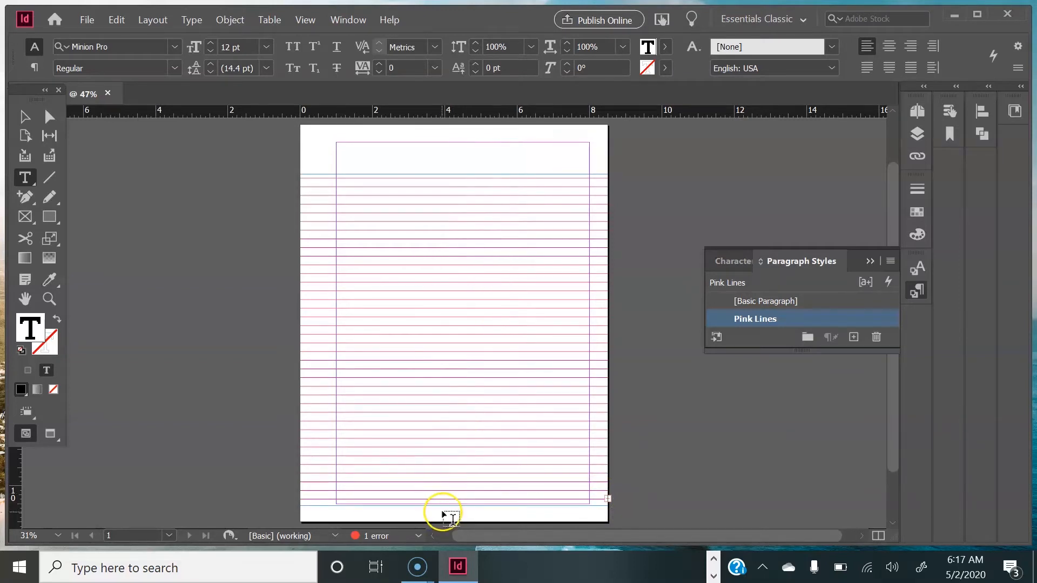
Step: Extend the lined text frame downward to a height of about 9.4 in, then deselect it
{"action": "left_click", "coordinate": [24, 116]}
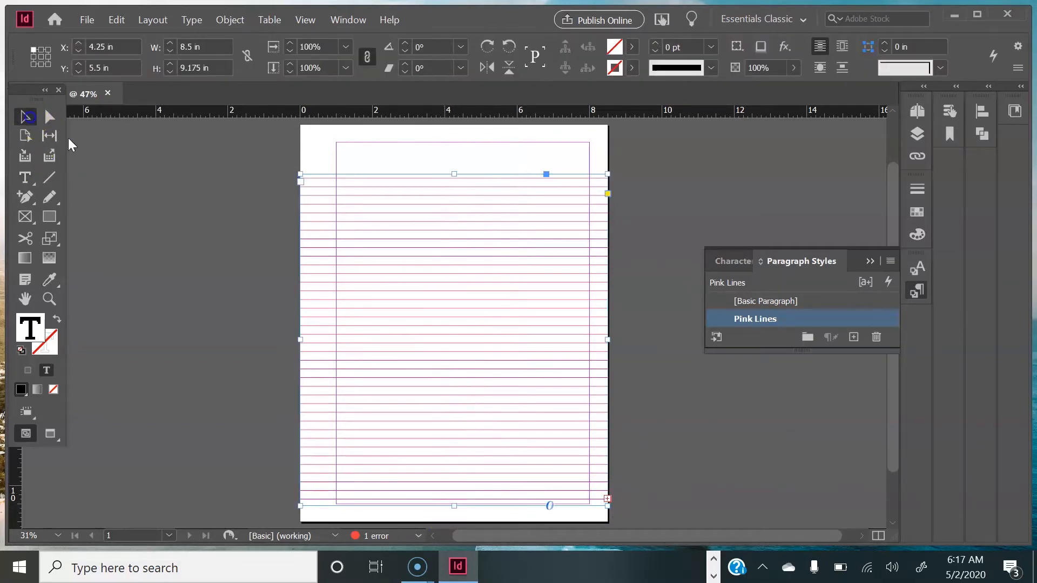
{"action": "left_click_drag", "start_coordinate": [454, 505], "coordinate": [456, 514]}
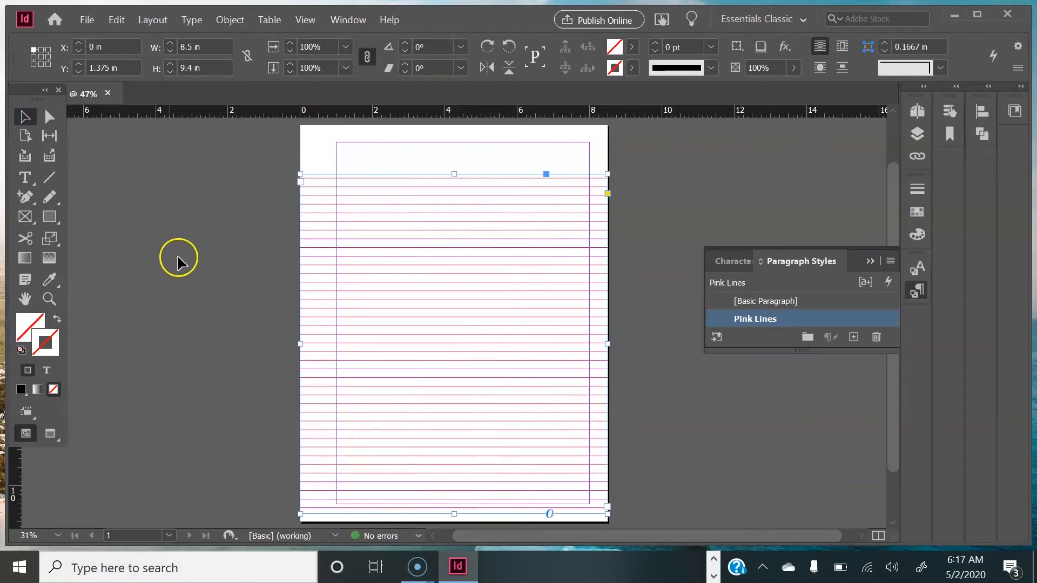
{"action": "left_click", "coordinate": [193, 181]}
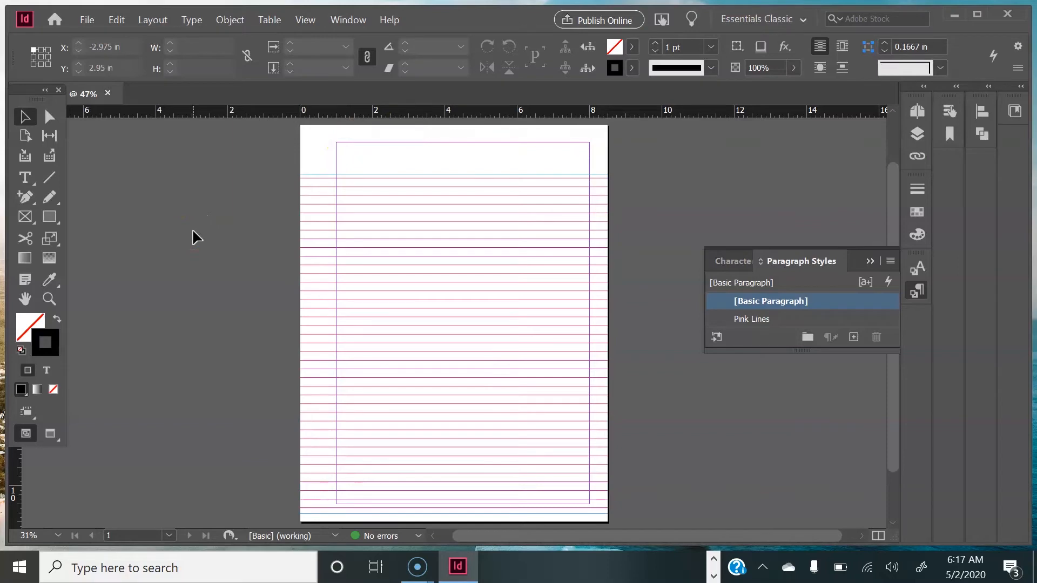
Step: Preview the lined page without guides and frame edges, checking it from top to bottom, and return to the normal view
{"action": "key", "text": "w"}
{"action": "scroll", "coordinate": [248, 241], "scroll_direction": "down", "scroll_amount": 2}
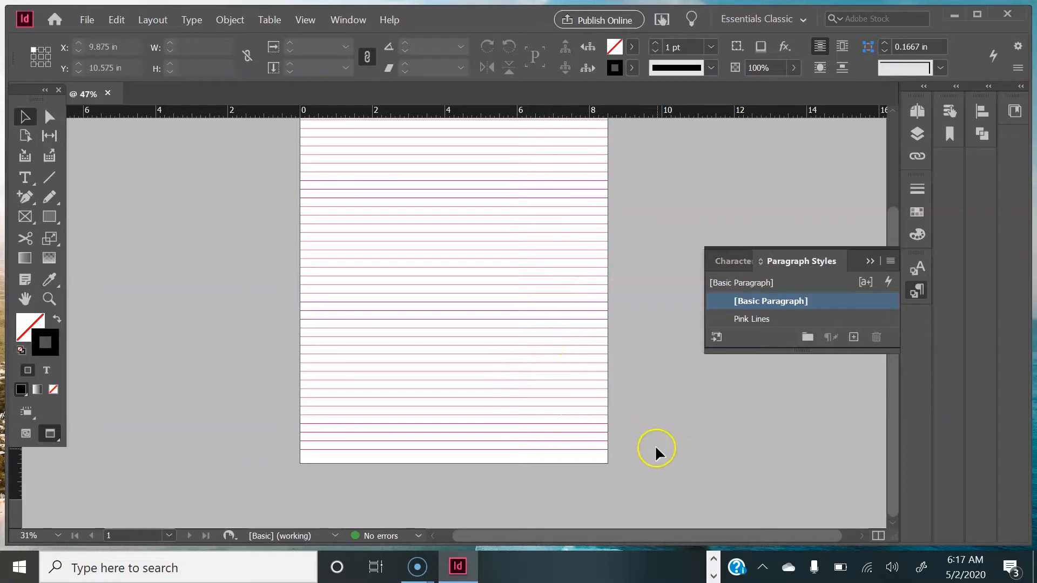
{"action": "scroll", "coordinate": [656, 447], "scroll_direction": "up", "scroll_amount": 2}
{"action": "scroll", "coordinate": [656, 438], "scroll_direction": "down", "scroll_amount": 1}
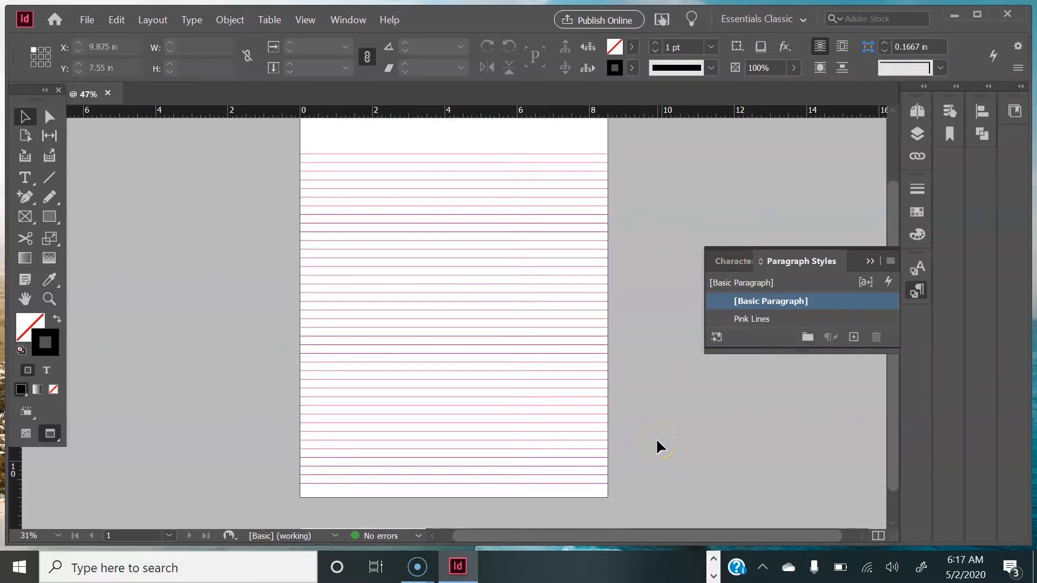
{"action": "key", "text": "w"}
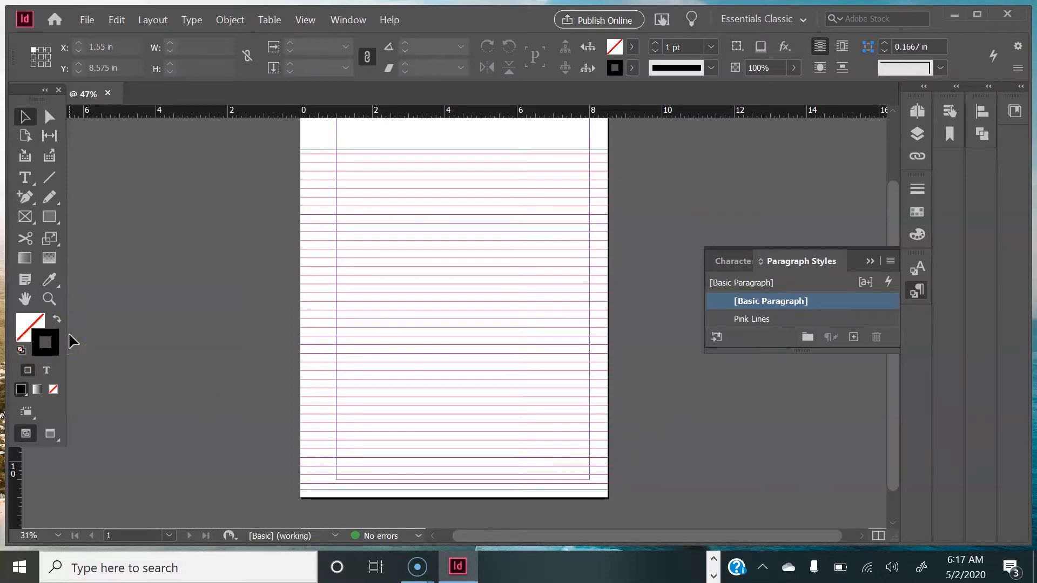
Step: Draw a title text frame between the top margin and the first line, and enter "Notes" in it
{"action": "scroll", "coordinate": [114, 324], "scroll_direction": "up", "scroll_amount": 1}
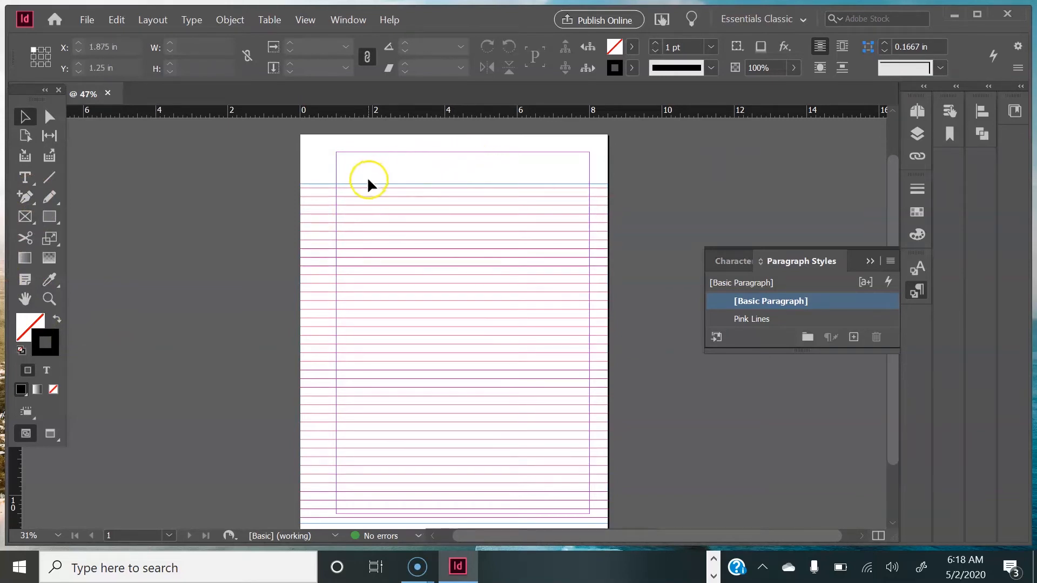
{"action": "left_click", "coordinate": [23, 182]}
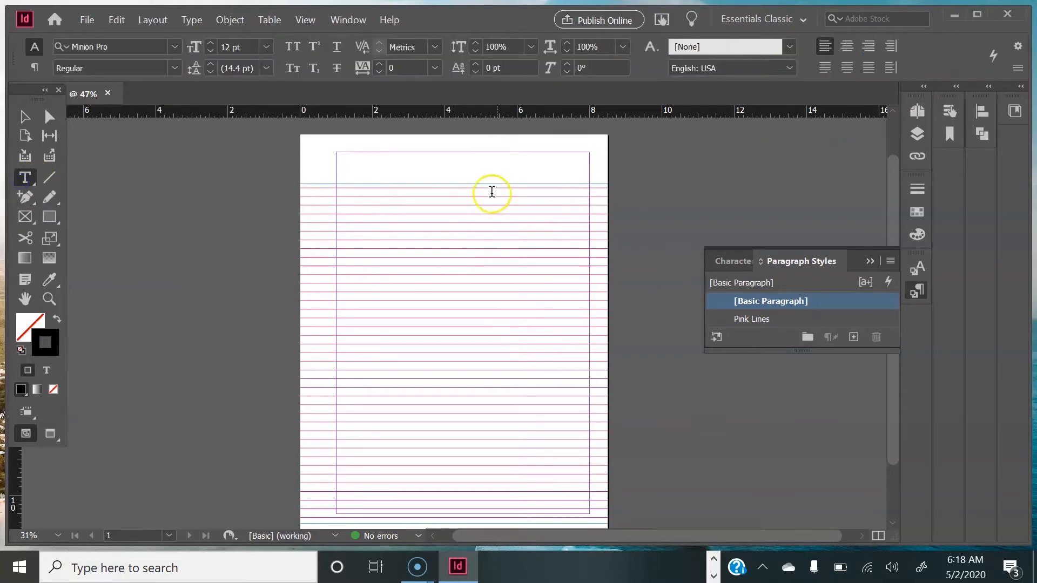
{"action": "left_click_drag", "start_coordinate": [370, 152], "coordinate": [544, 183]}
{"action": "type", "text": "Notes"}
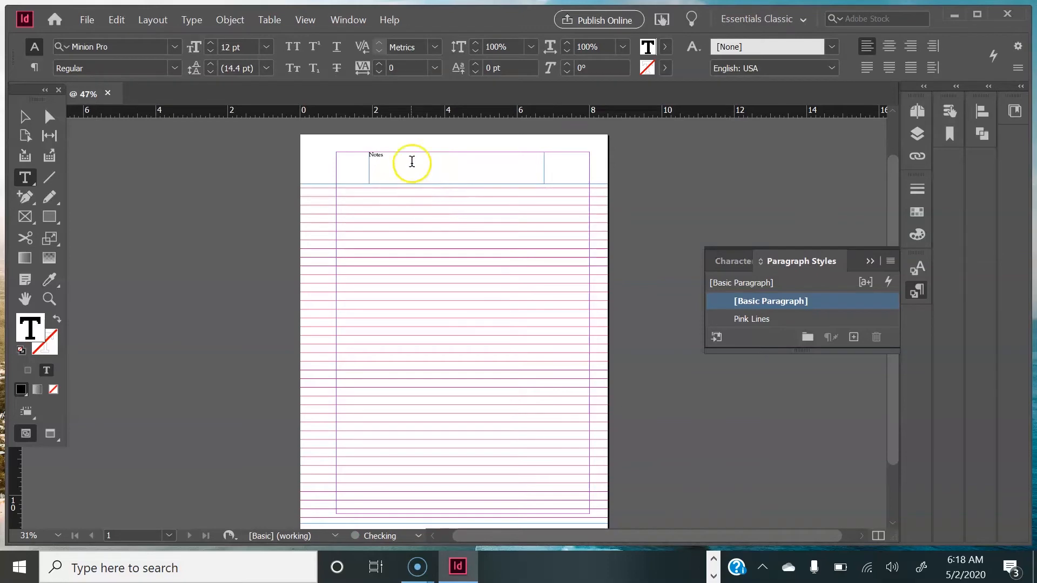
Step: Format the "Notes" title in the Madina Clean font at 48 pt
{"action": "left_click_drag", "start_coordinate": [409, 162], "coordinate": [331, 155]}
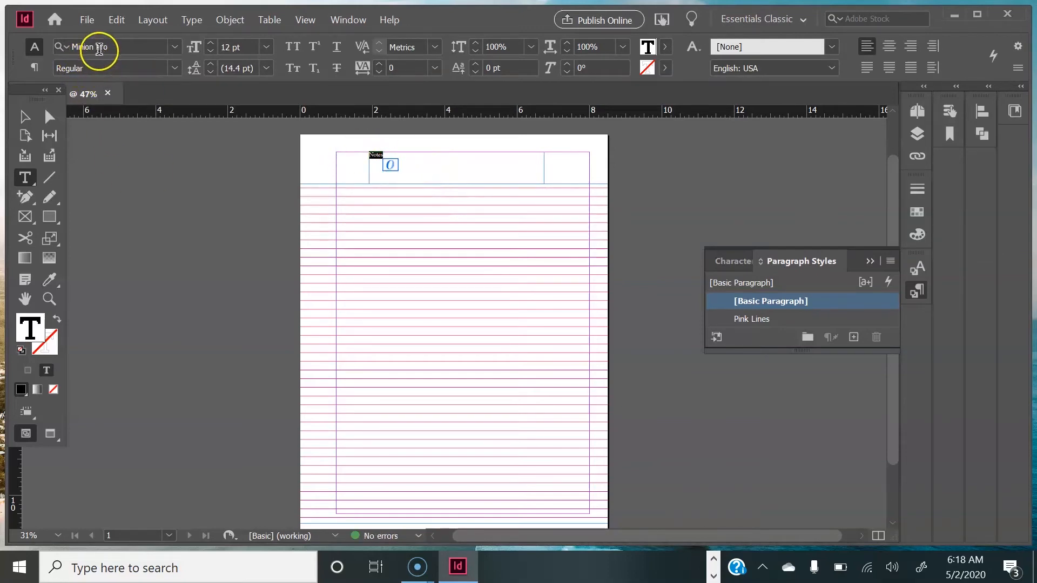
{"action": "left_click", "coordinate": [173, 45]}
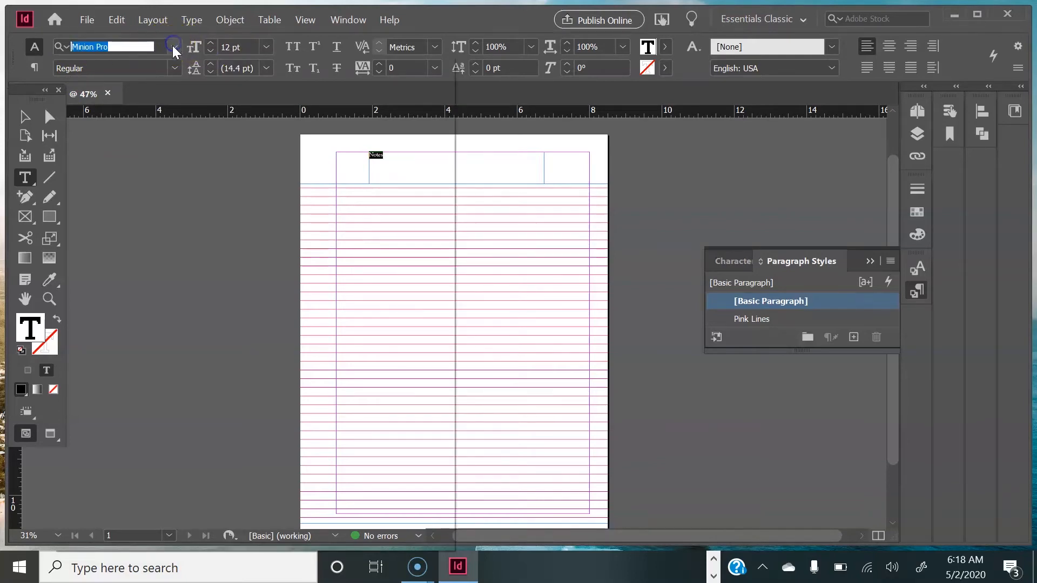
{"action": "left_click", "coordinate": [184, 127]}
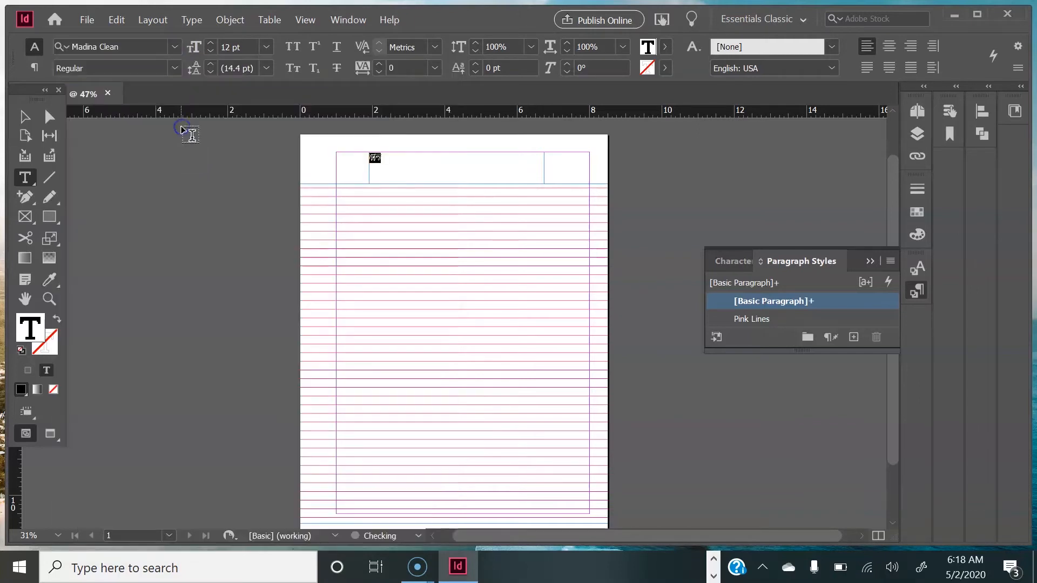
{"action": "left_click", "coordinate": [266, 48]}
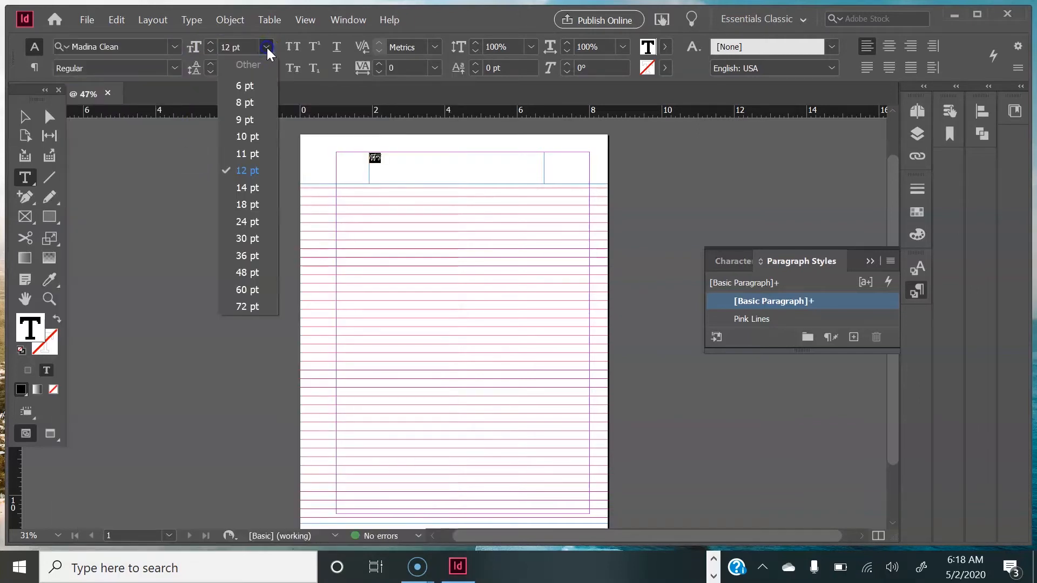
{"action": "left_click", "coordinate": [247, 256]}
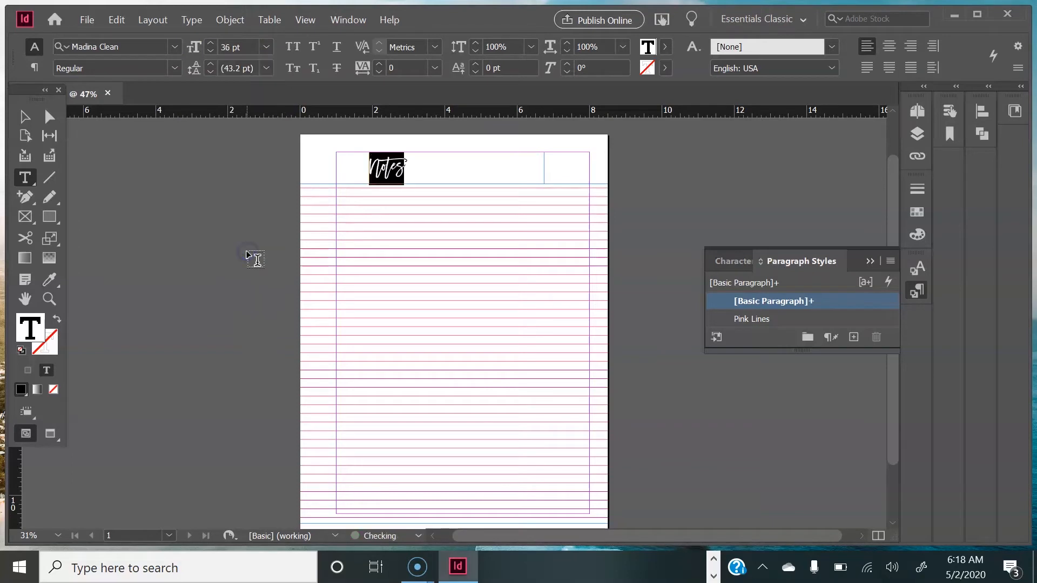
{"action": "left_click", "coordinate": [266, 48]}
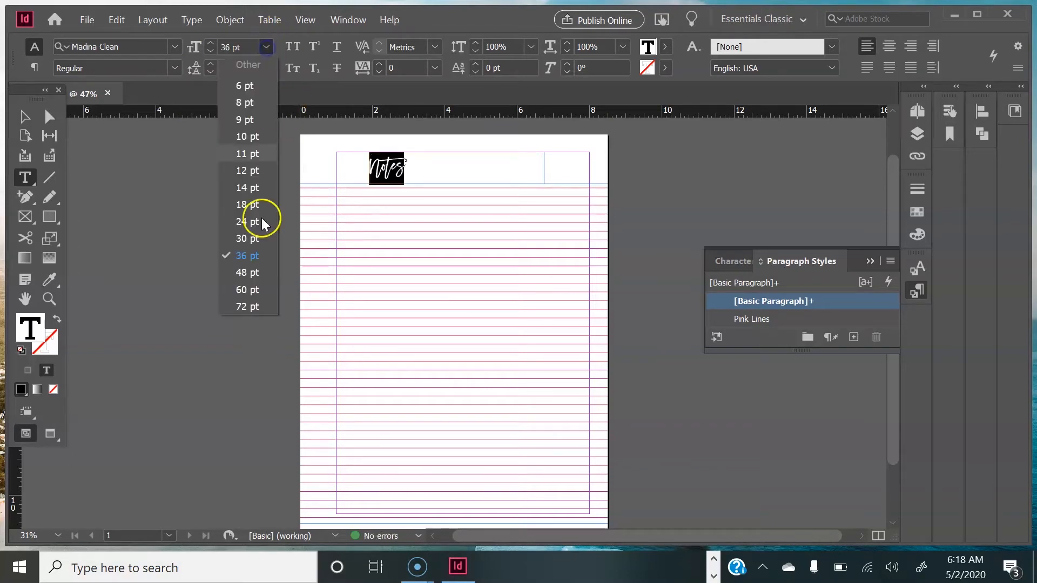
{"action": "left_click", "coordinate": [244, 274]}
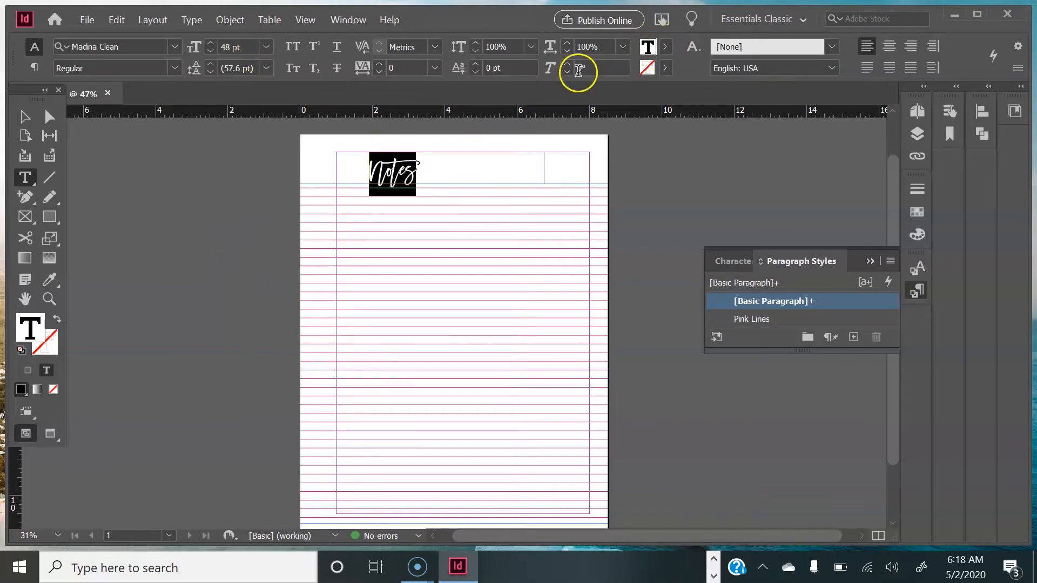
Step: Color the "Notes" title text with the magenta swatch C=0 M=100 Y=0 K=0
{"action": "left_click", "coordinate": [664, 47]}
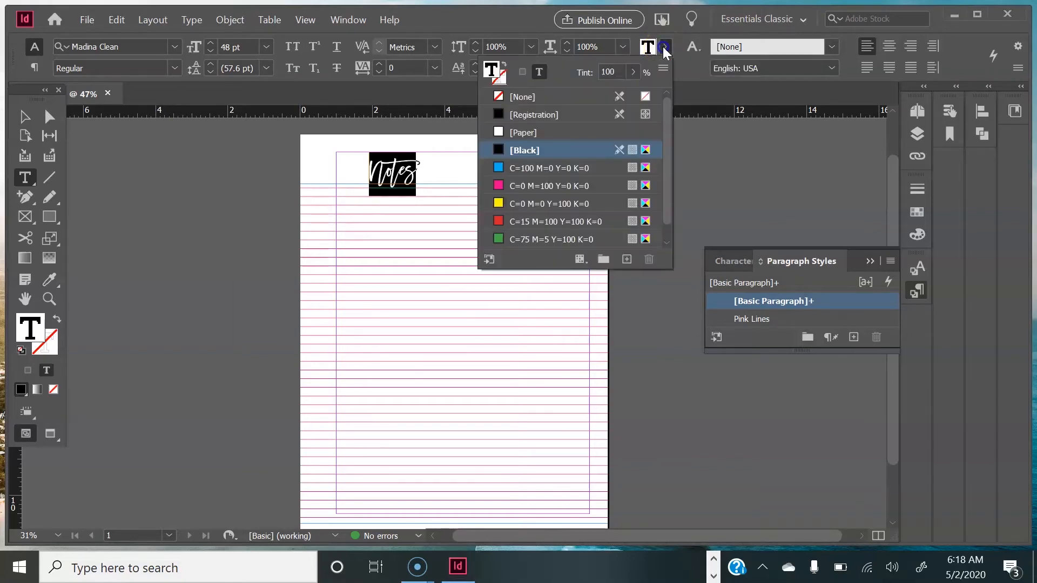
{"action": "left_click", "coordinate": [518, 186]}
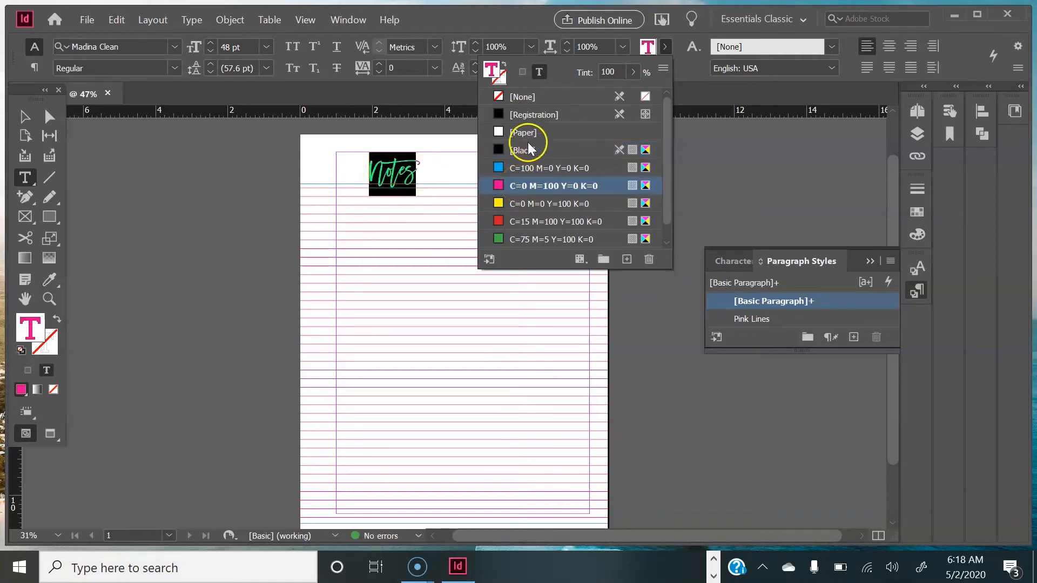
{"action": "left_click", "coordinate": [673, 44]}
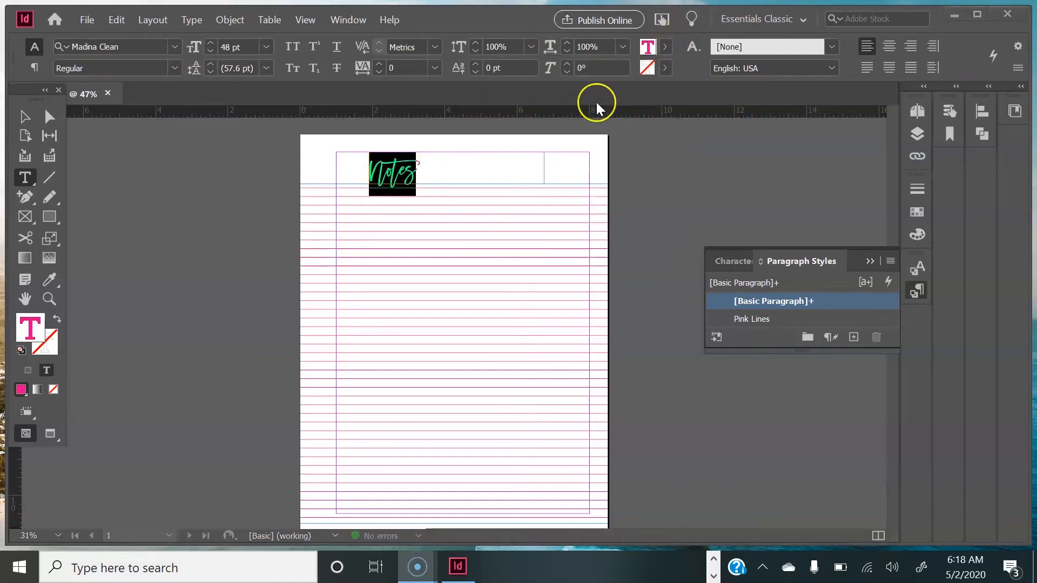
Step: Mix a lighter pink, C=3 M=67 Y=0 K=0, for the title text and add it as a CMYK swatch
{"action": "left_click", "coordinate": [666, 47]}
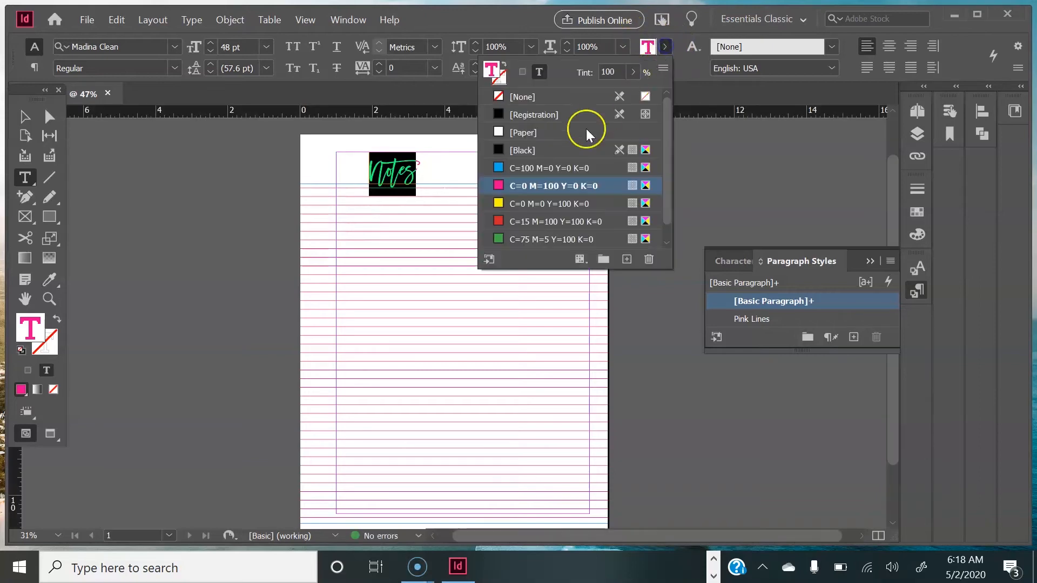
{"action": "scroll", "coordinate": [551, 173], "scroll_direction": "down", "scroll_amount": 1}
{"action": "scroll", "coordinate": [551, 184], "scroll_direction": "up", "scroll_amount": 1}
{"action": "scroll", "coordinate": [571, 185], "scroll_direction": "down", "scroll_amount": 1}
{"action": "scroll", "coordinate": [571, 186], "scroll_direction": "up", "scroll_amount": 1}
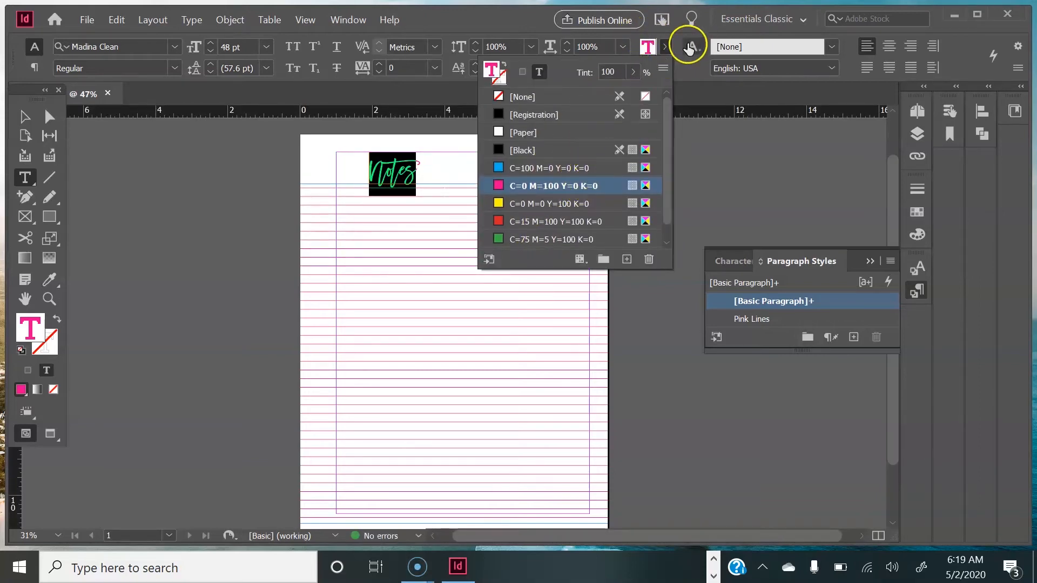
{"action": "left_click", "coordinate": [666, 51]}
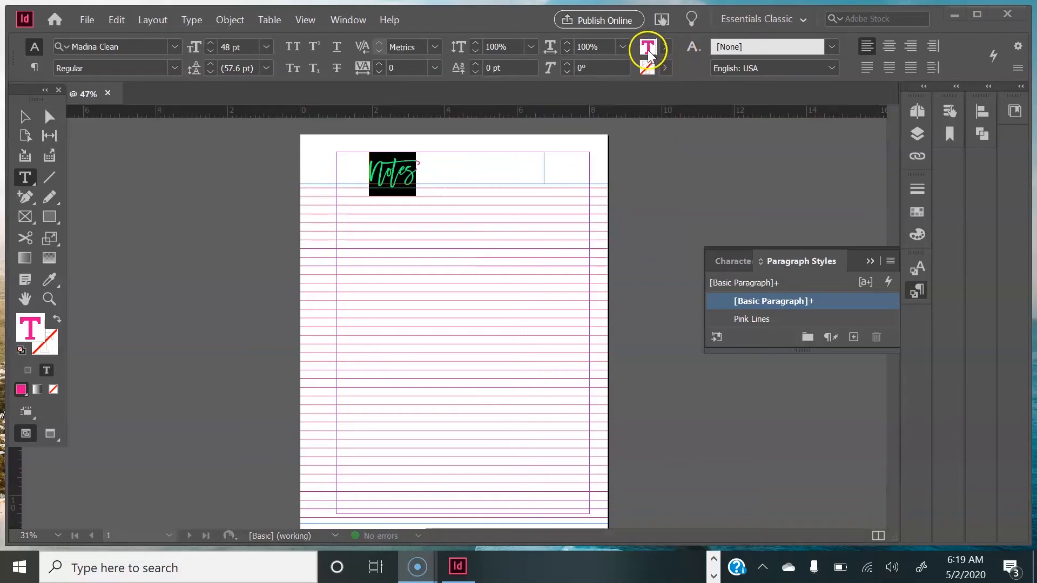
{"action": "double_click", "coordinate": [647, 48]}
{"action": "mouse_move", "coordinate": [682, 195]}
{"action": "left_mouse_down"}
{"action": "mouse_move", "coordinate": [655, 271]}
{"action": "mouse_move", "coordinate": [634, 203]}
{"action": "mouse_move", "coordinate": [718, 209]}
{"action": "mouse_move", "coordinate": [727, 265]}
{"action": "left_mouse_up"}
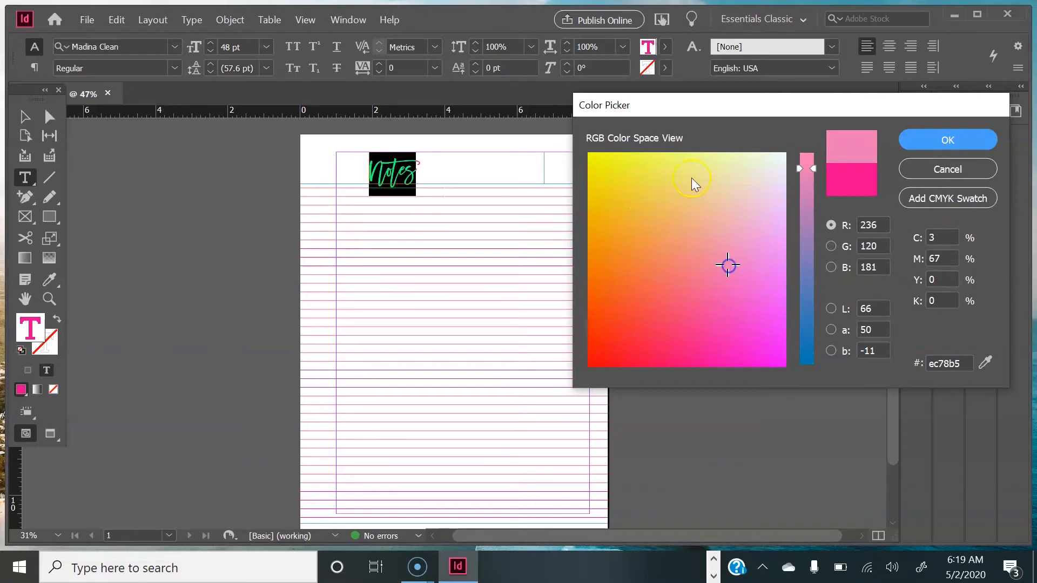
{"action": "left_click", "coordinate": [925, 204]}
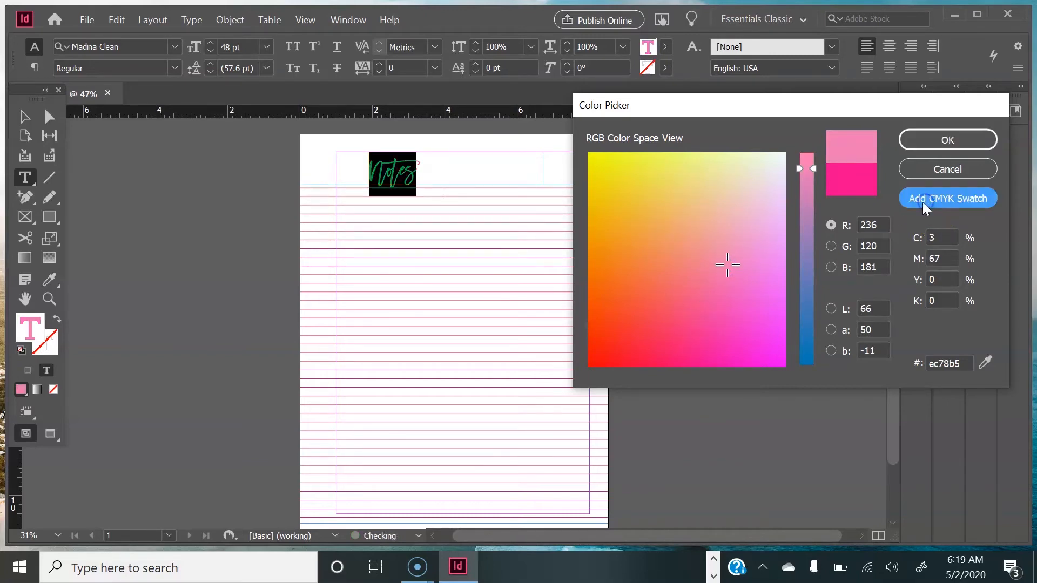
{"action": "left_click", "coordinate": [932, 140]}
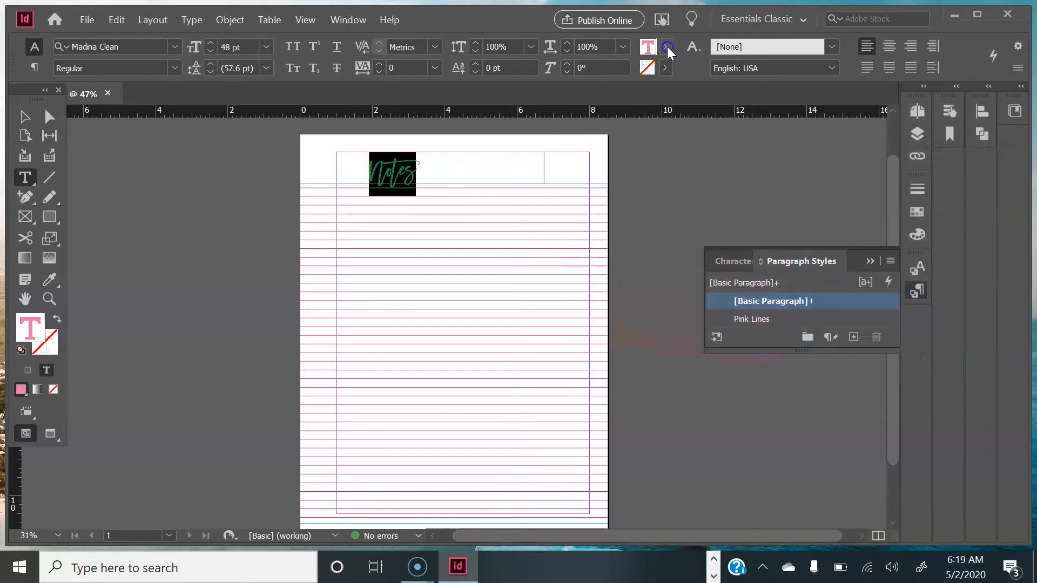
Step: Recolor the title text with the C=0 M=100 Y=0 K=0 swatch and collapse the paragraph styles list
{"action": "left_click", "coordinate": [665, 46]}
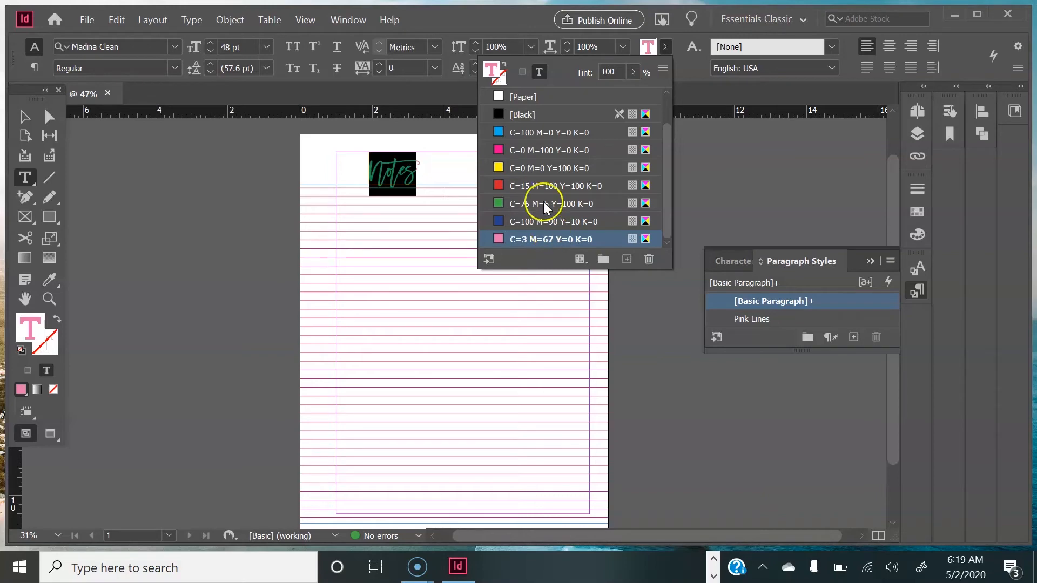
{"action": "left_click", "coordinate": [523, 155]}
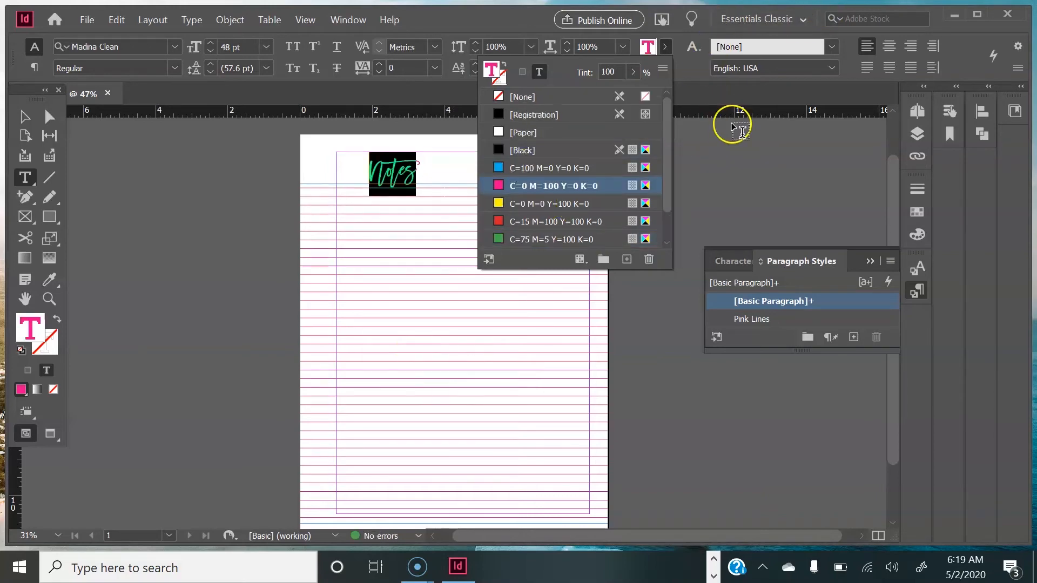
{"action": "left_click", "coordinate": [724, 153]}
{"action": "left_click", "coordinate": [867, 261]}
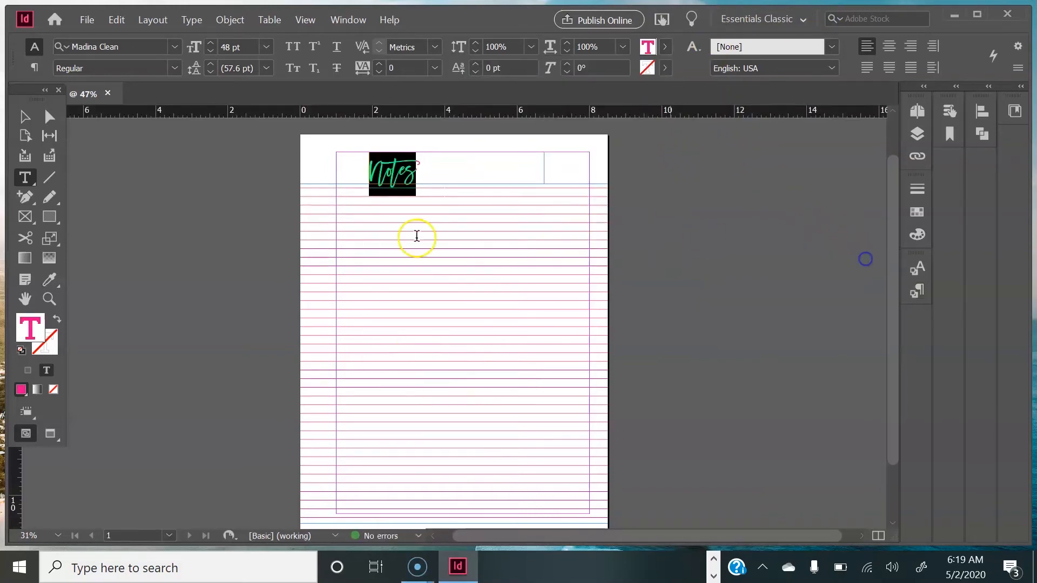
Step: Narrow the title frame to about 1.5 in wide, center it above the ruled lines, and deselect it
{"action": "left_click", "coordinate": [23, 115]}
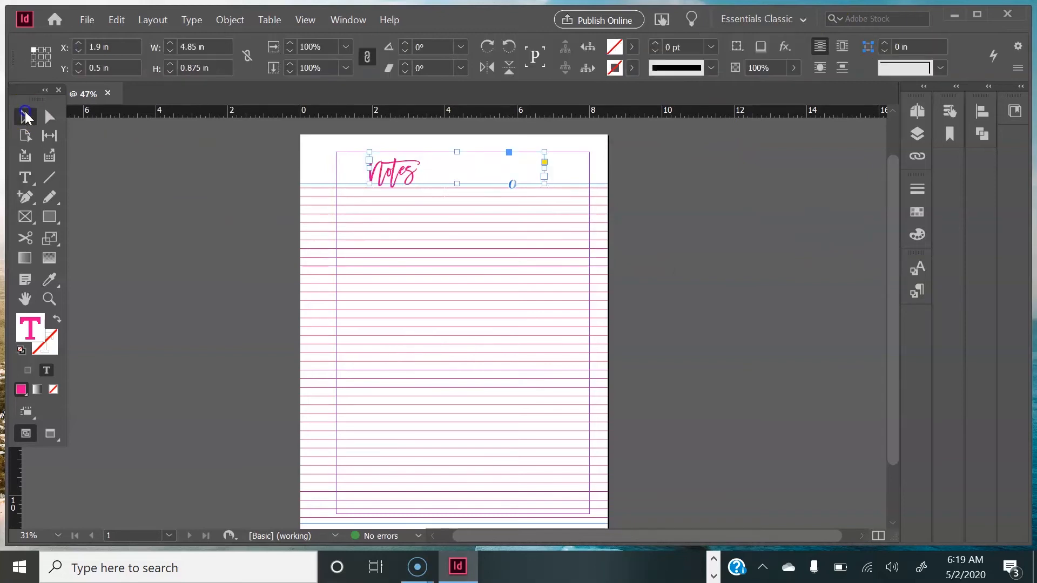
{"action": "left_click_drag", "start_coordinate": [541, 168], "coordinate": [452, 164]}
{"action": "left_click", "coordinate": [682, 195]}
{"action": "left_click", "coordinate": [492, 458]}
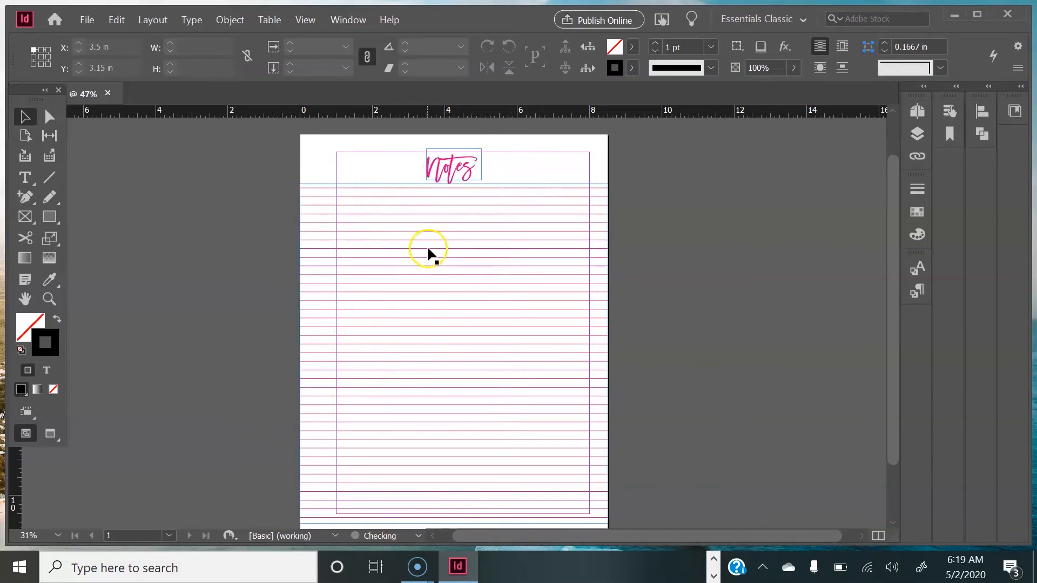
Step: Enlarge the title frame to about 3.2 in wide and 1.2 in high
{"action": "left_click", "coordinate": [462, 164]}
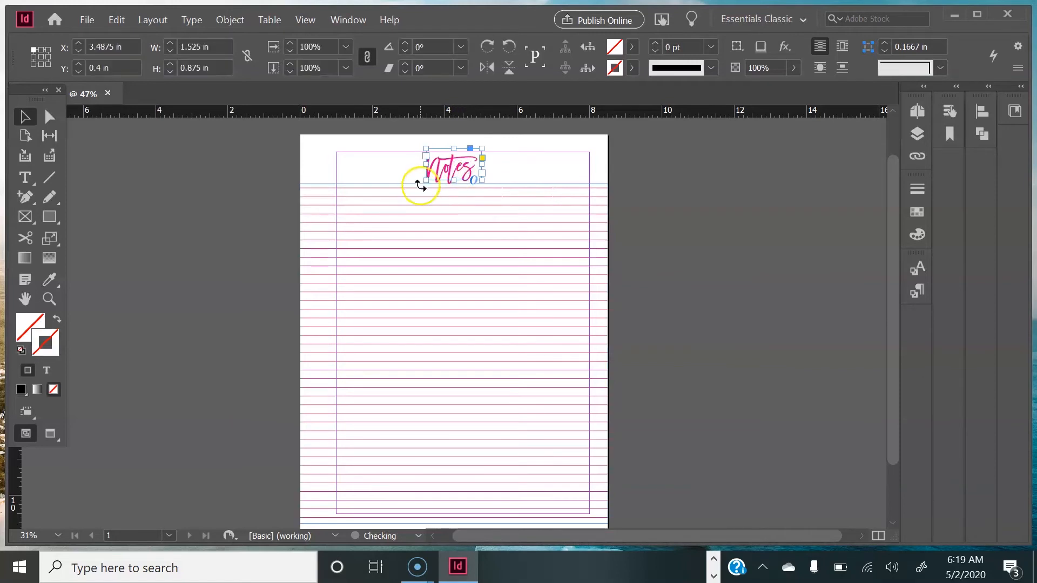
{"action": "left_click_drag", "start_coordinate": [428, 165], "coordinate": [390, 166]}
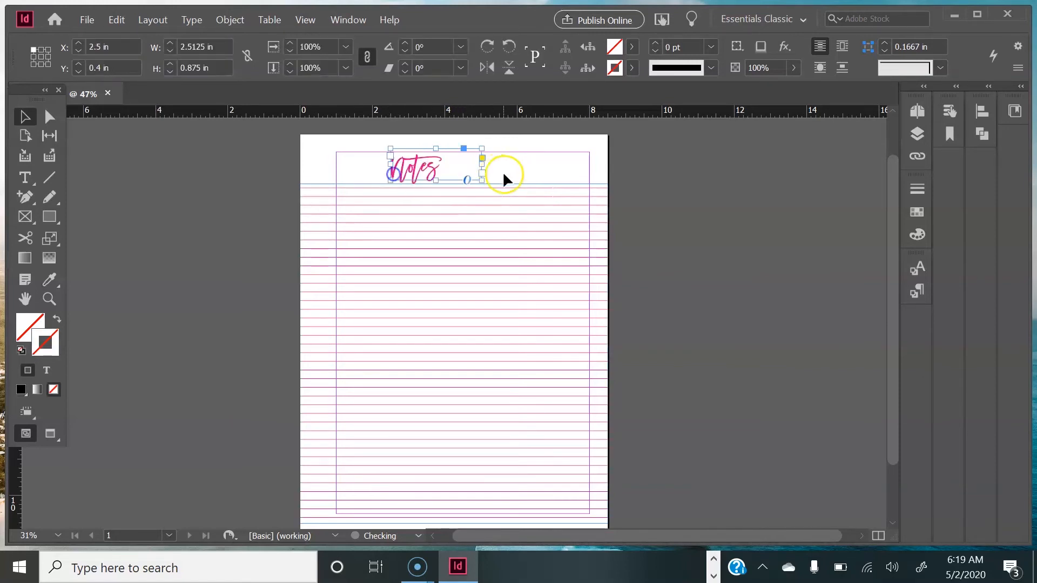
{"action": "left_click_drag", "start_coordinate": [483, 164], "coordinate": [507, 165]}
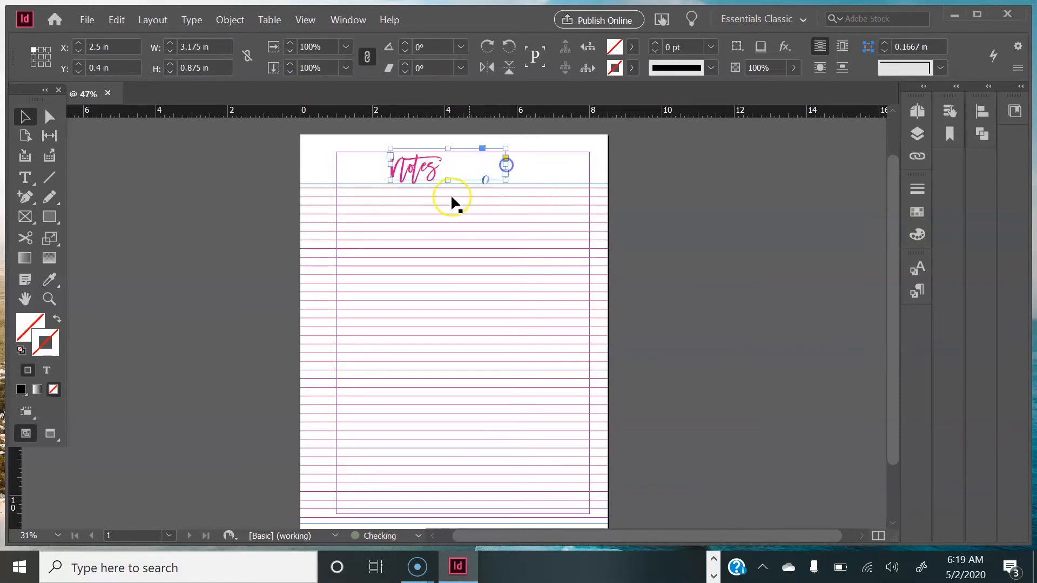
{"action": "mouse_move", "coordinate": [448, 182]}
{"action": "left_mouse_down"}
{"action": "mouse_move", "coordinate": [448, 195]}
{"action": "mouse_move", "coordinate": [446, 166]}
{"action": "left_mouse_up"}
Step: Set the "Notes" title's font size to 72 pt
{"action": "double_click", "coordinate": [441, 172]}
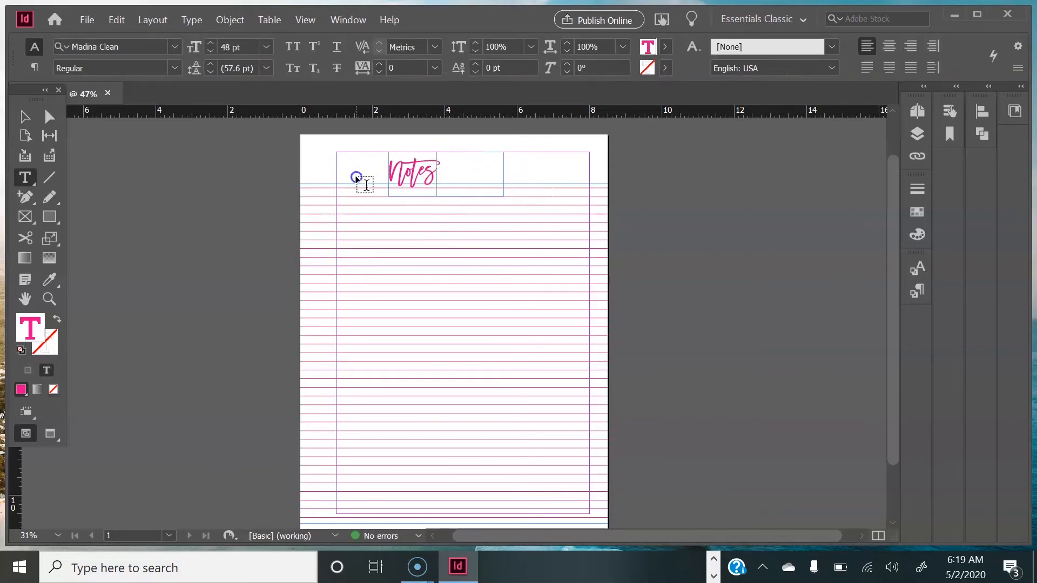
{"action": "double_click", "coordinate": [427, 170]}
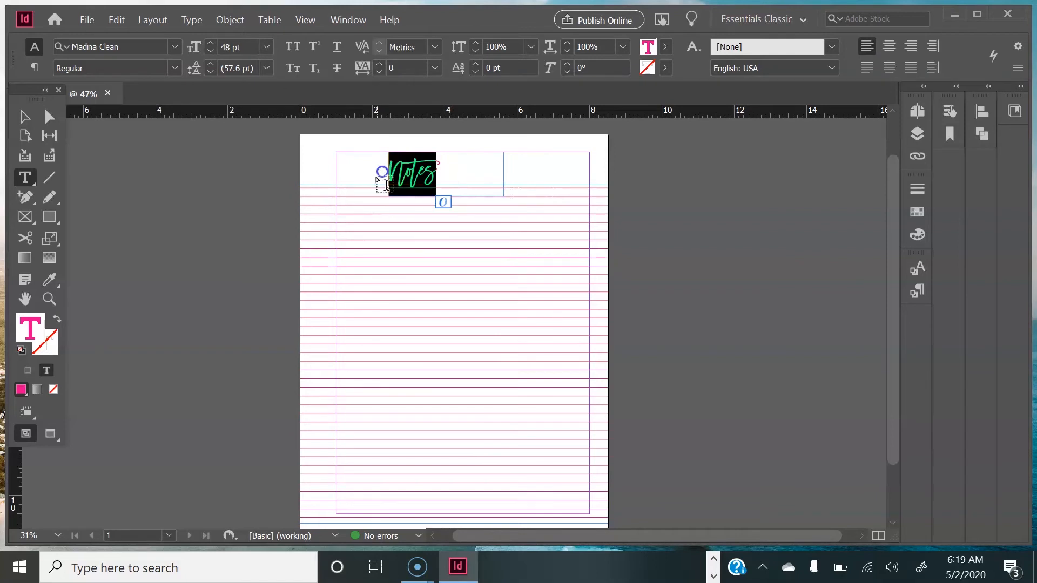
{"action": "left_click", "coordinate": [267, 48]}
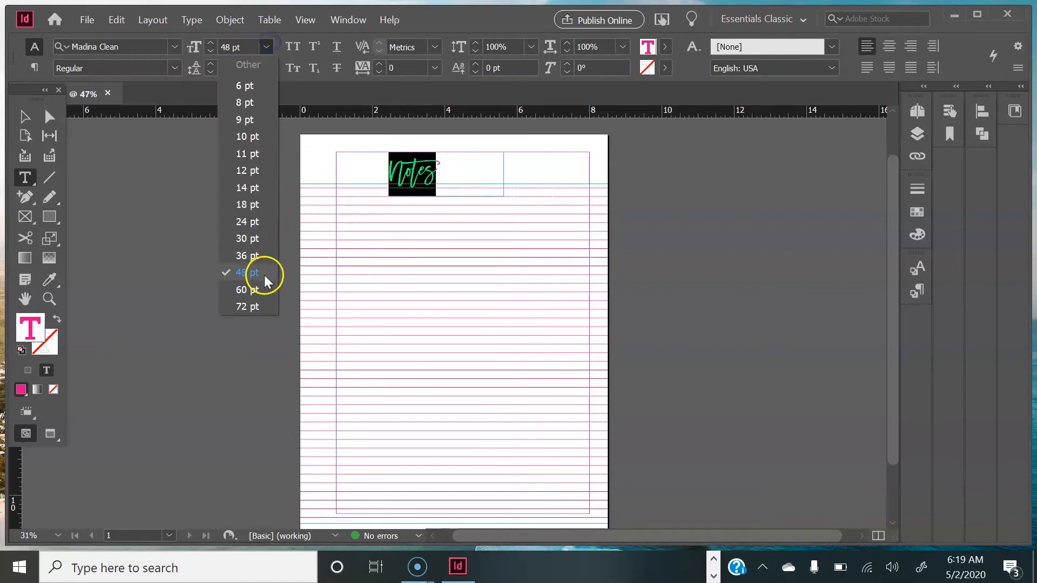
{"action": "left_click", "coordinate": [255, 306]}
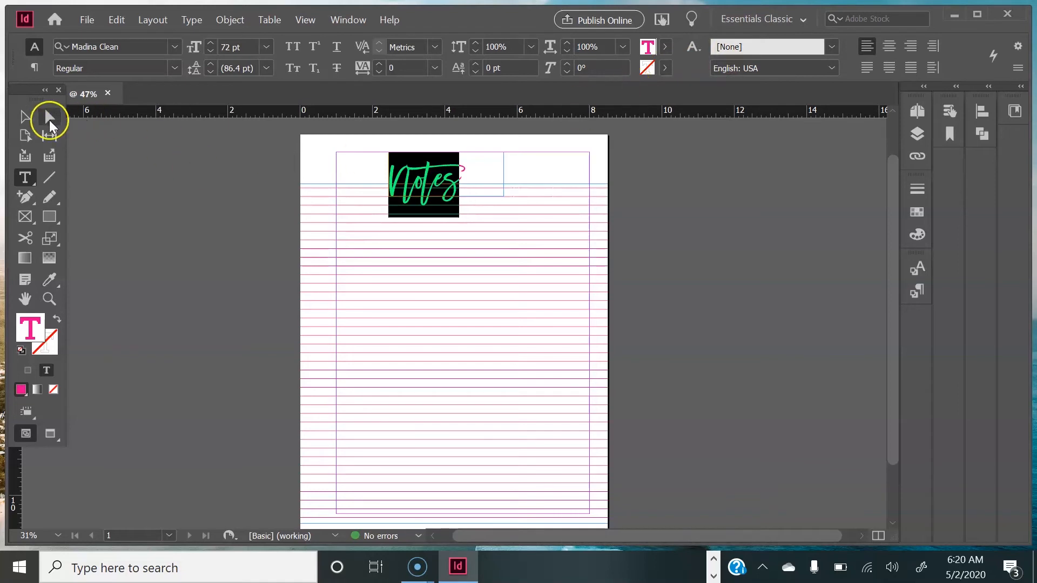
Step: Narrow the title frame to about 2.24 in and center it at about X 3.13 in, Y 0.25 in, then deselect it
{"action": "left_click", "coordinate": [27, 115]}
{"action": "left_click_drag", "start_coordinate": [432, 175], "coordinate": [441, 174]}
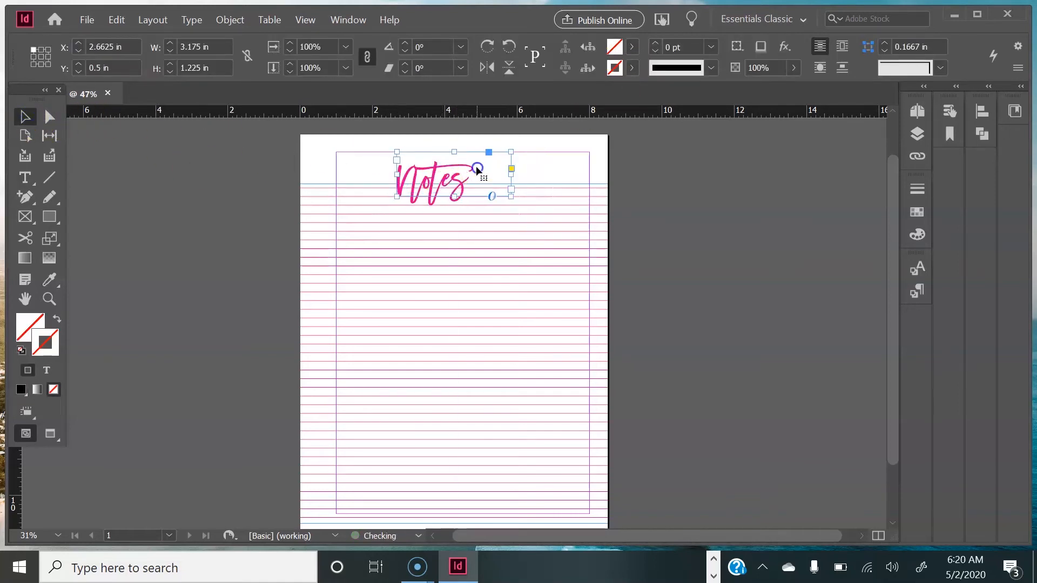
{"action": "double_click", "coordinate": [477, 170]}
{"action": "left_click", "coordinate": [27, 116]}
{"action": "left_click_drag", "start_coordinate": [510, 169], "coordinate": [454, 177]}
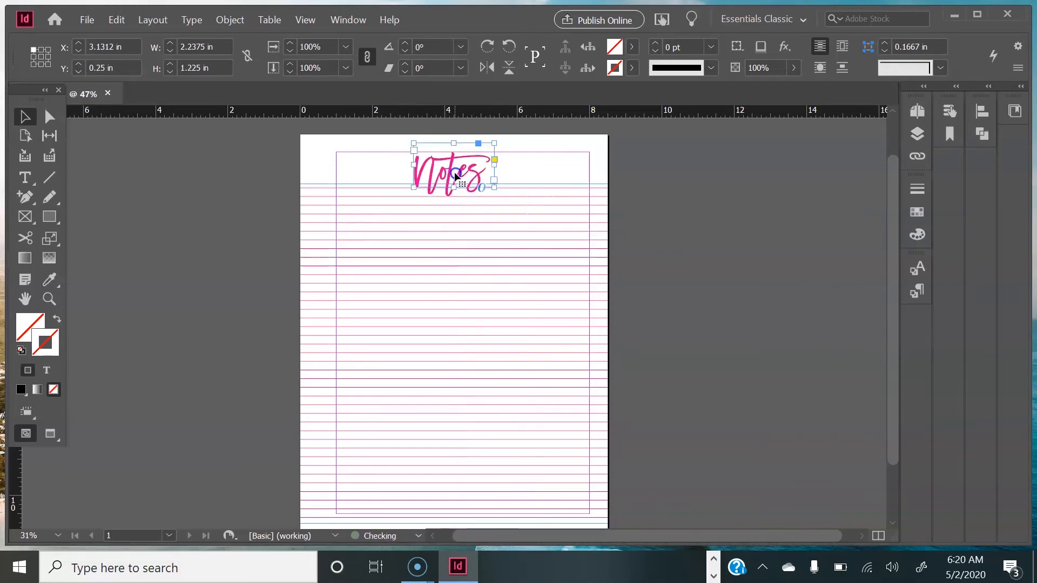
{"action": "left_click", "coordinate": [514, 194]}
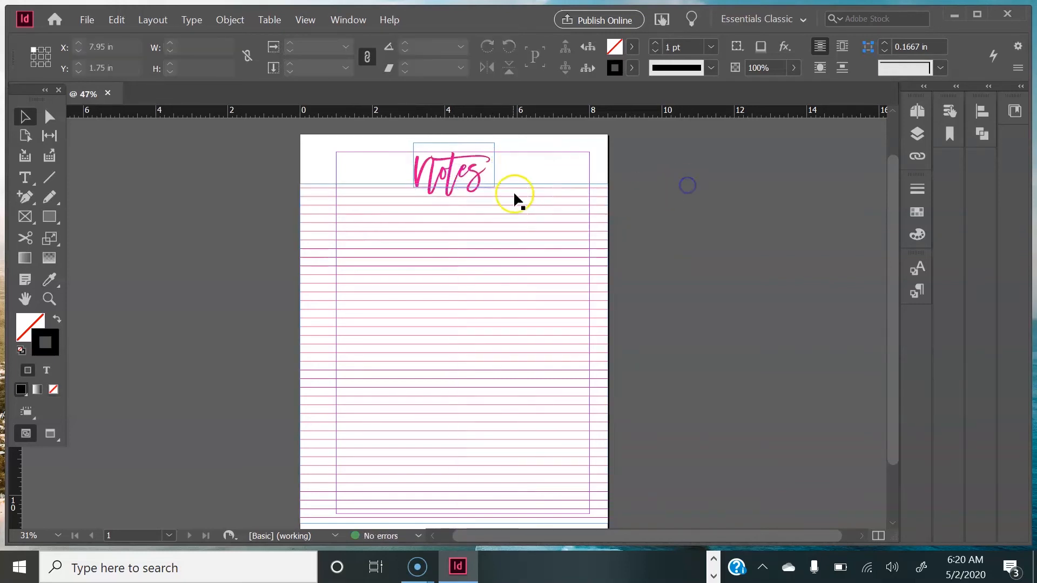
Step: Fill the "Notes" title frame with the [Paper] swatch
{"action": "left_click", "coordinate": [426, 167]}
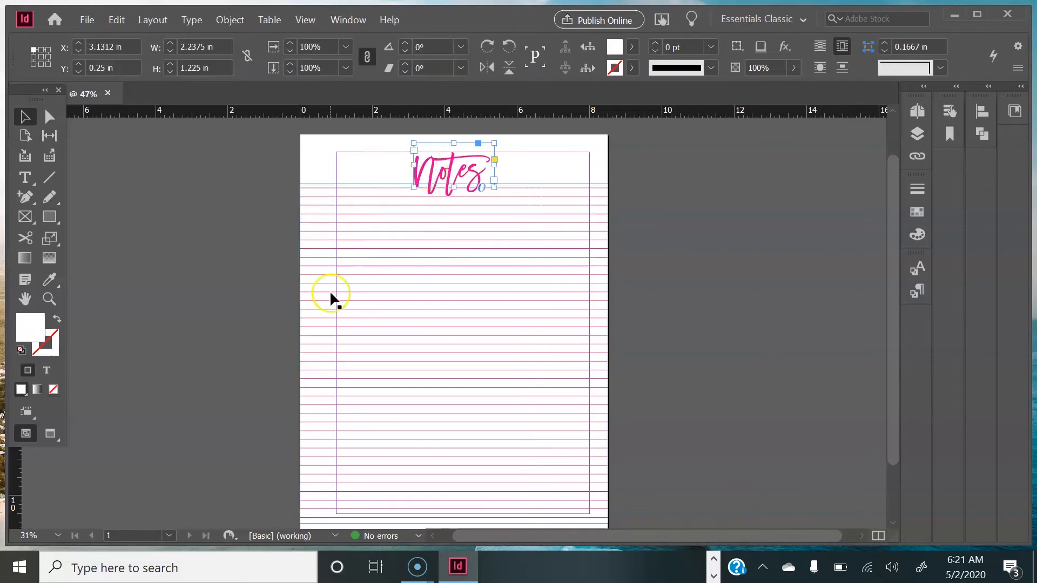
{"action": "left_click", "coordinate": [630, 47]}
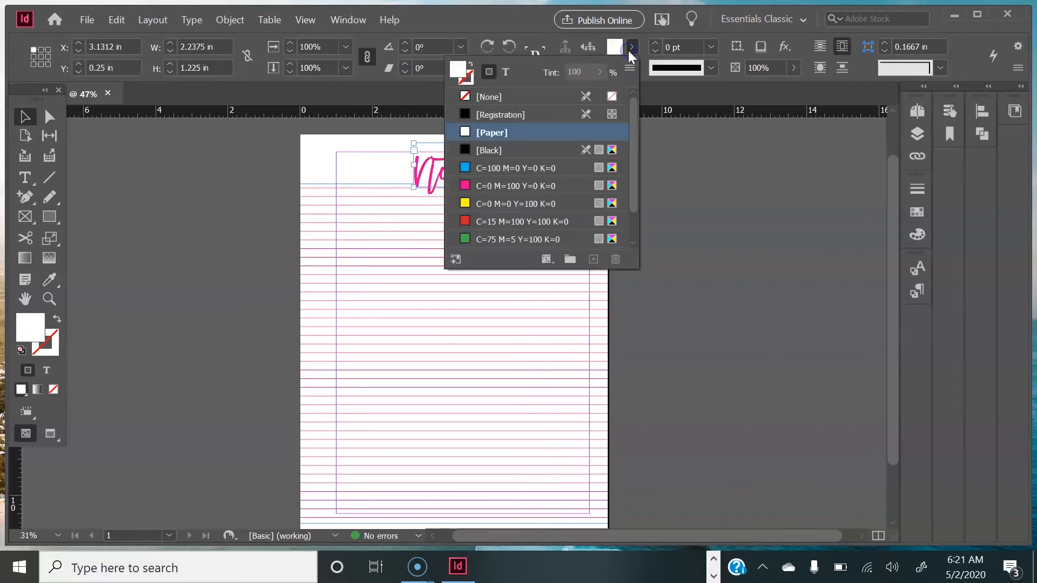
{"action": "left_click", "coordinate": [492, 134]}
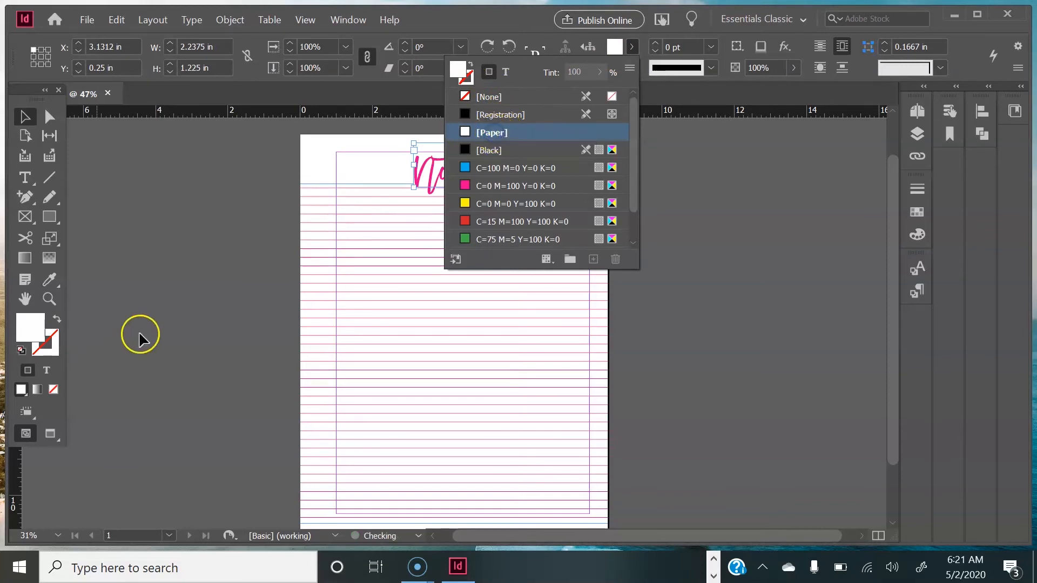
{"action": "left_click", "coordinate": [244, 229]}
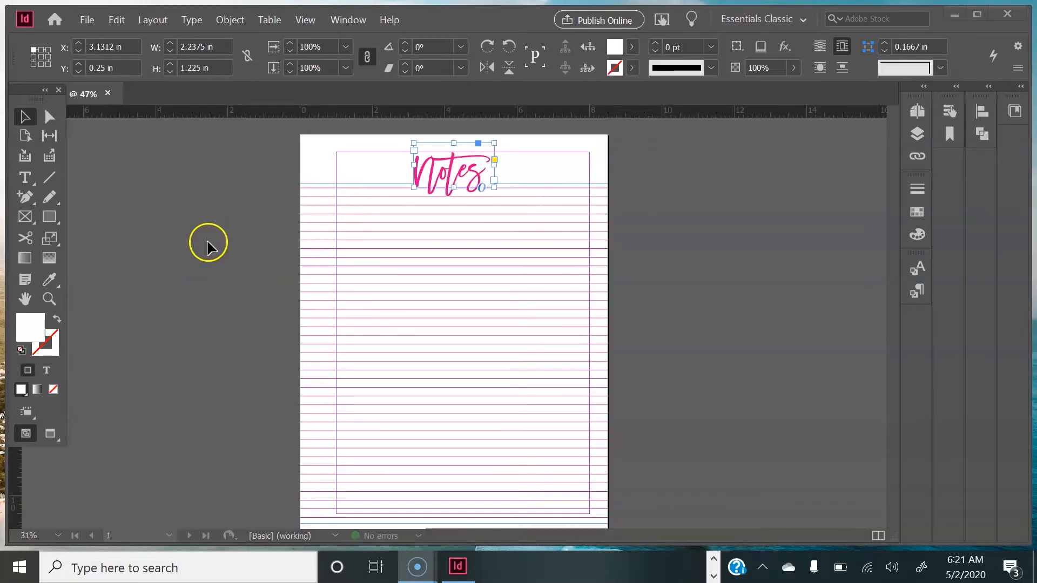
Step: Deselect the title frame and switch the page to Preview mode to check the layout without guides and frame edges
{"action": "left_click", "coordinate": [237, 277]}
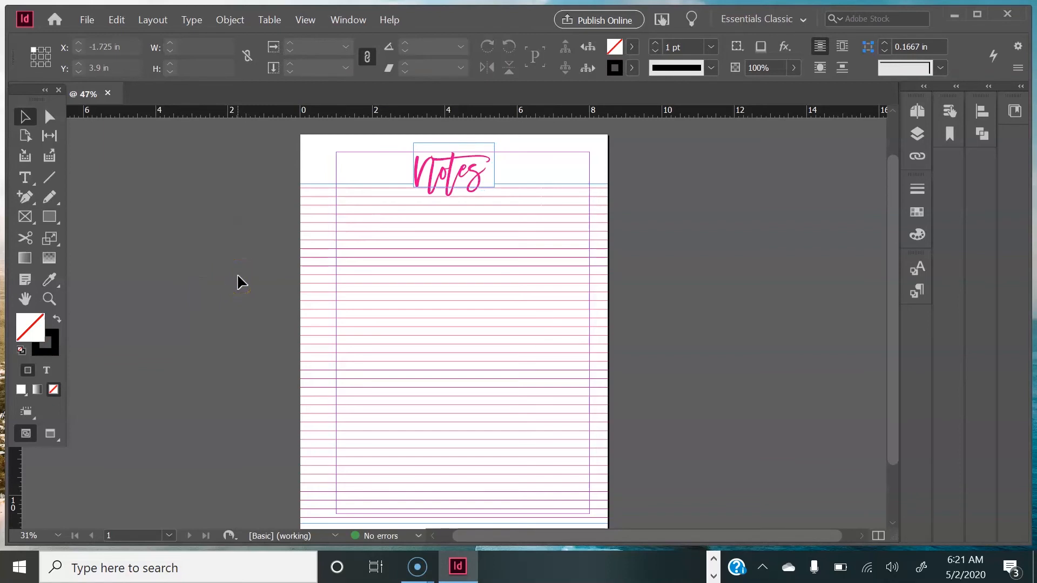
{"action": "key", "text": "w"}
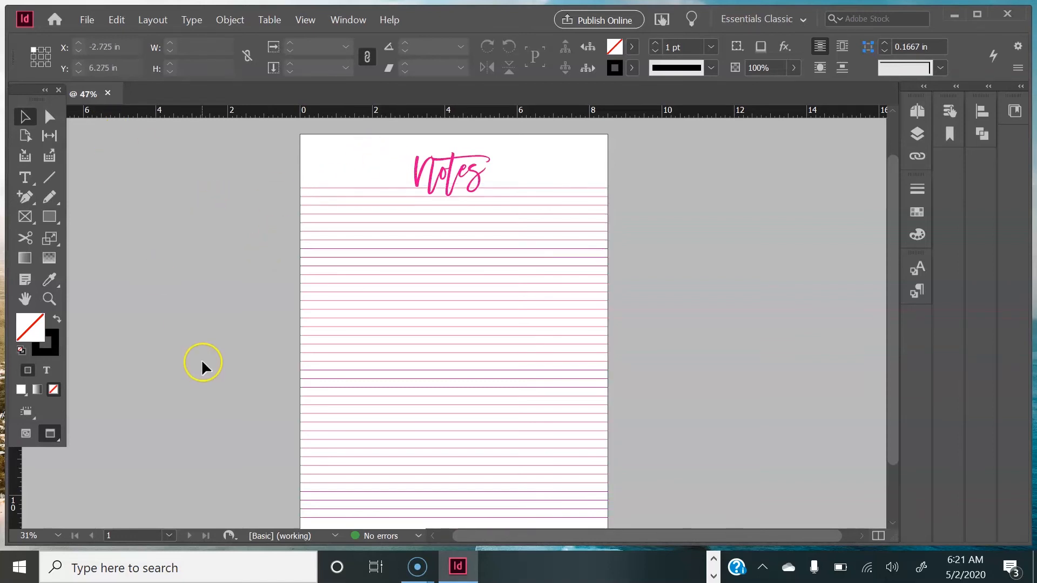
{"action": "scroll", "coordinate": [201, 358], "scroll_direction": "down", "scroll_amount": 1}
{"action": "scroll", "coordinate": [200, 359], "scroll_direction": "up", "scroll_amount": 1}
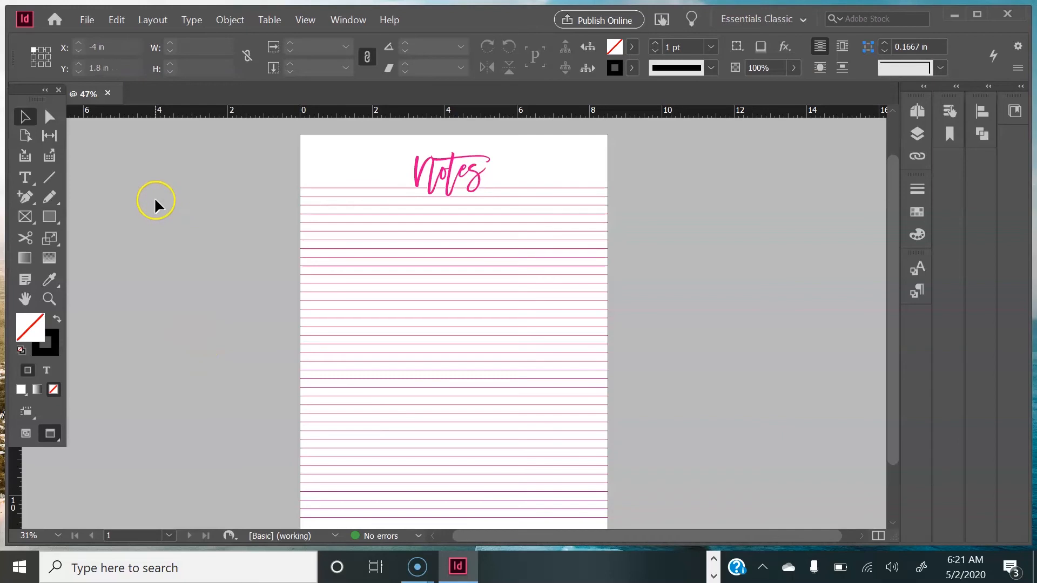
{"action": "left_click", "coordinate": [88, 19]}
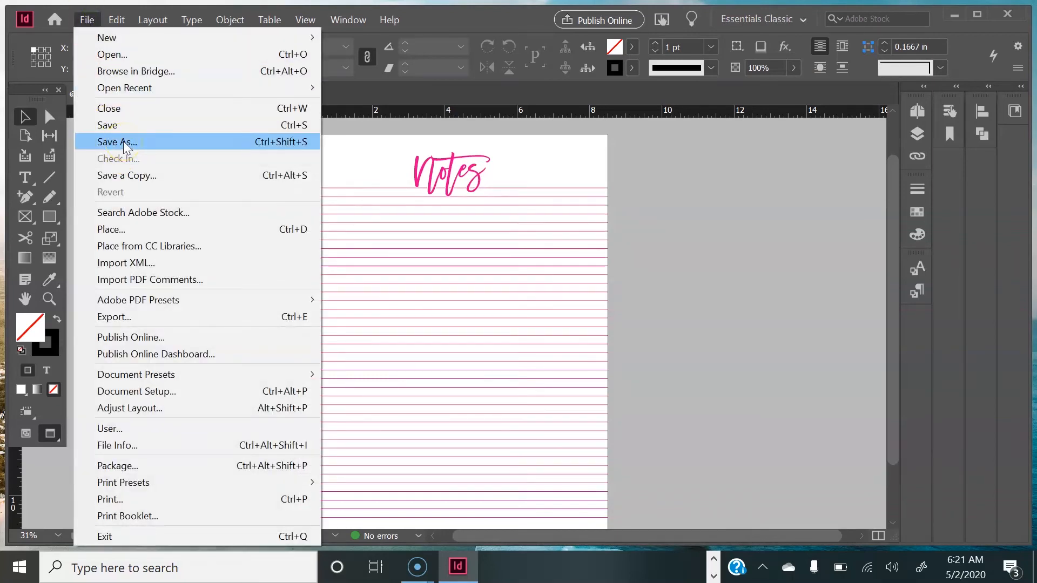
{"action": "left_click", "coordinate": [123, 141]}
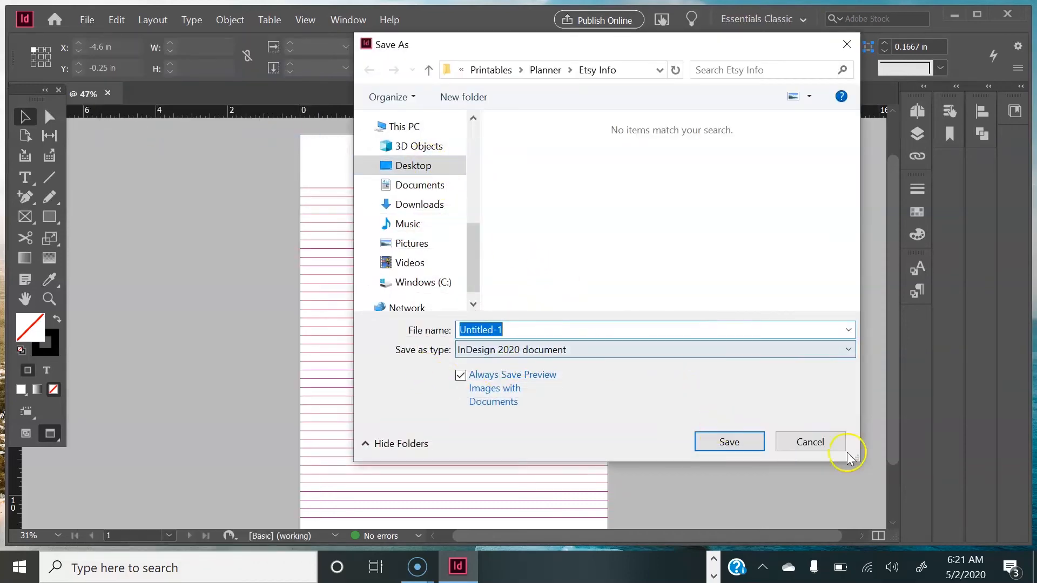
{"action": "left_click", "coordinate": [823, 439]}
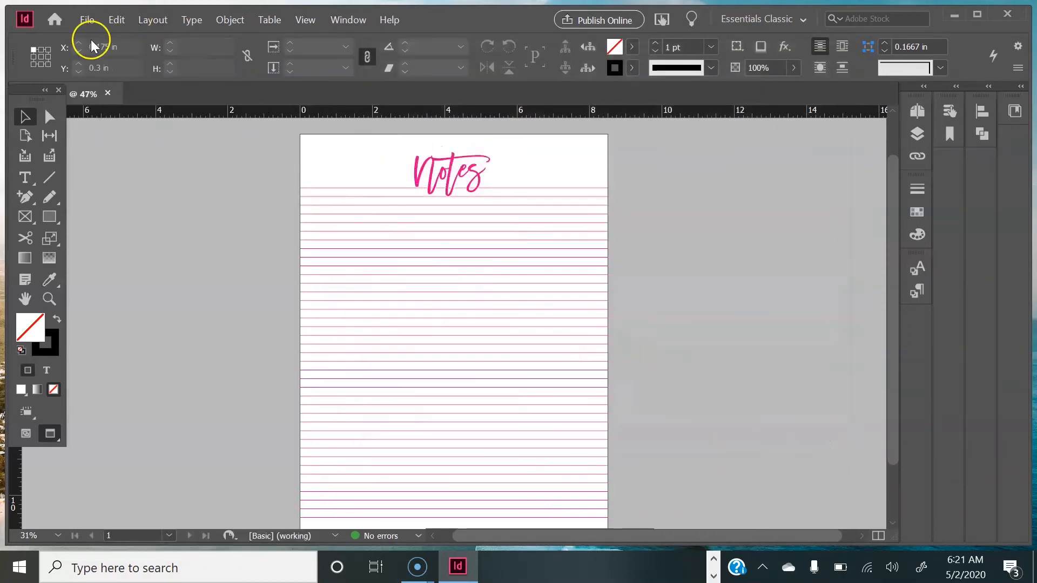
Step: Set up an export of the page to the Etsy Info folder as "Pink Notes" in Adobe PDF (Print) format
{"action": "left_click", "coordinate": [88, 22]}
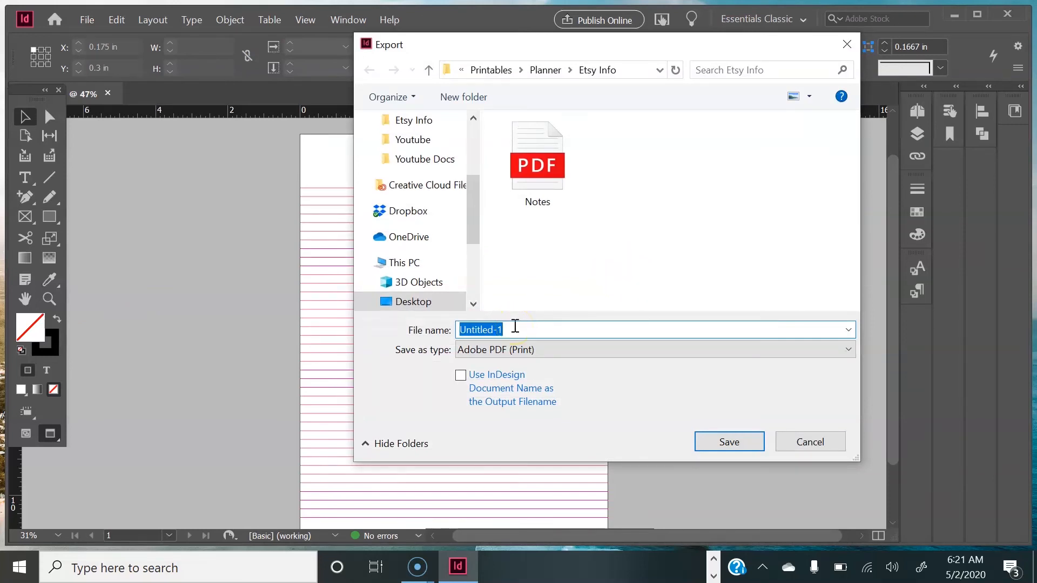
{"action": "type", "text": "Pink Notes"}
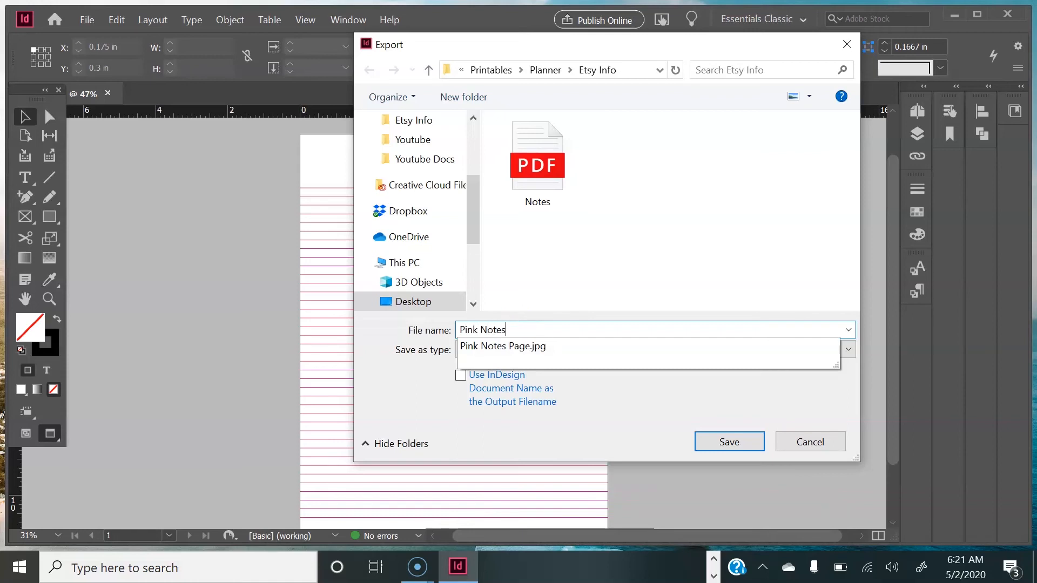
{"action": "left_click", "coordinate": [594, 408]}
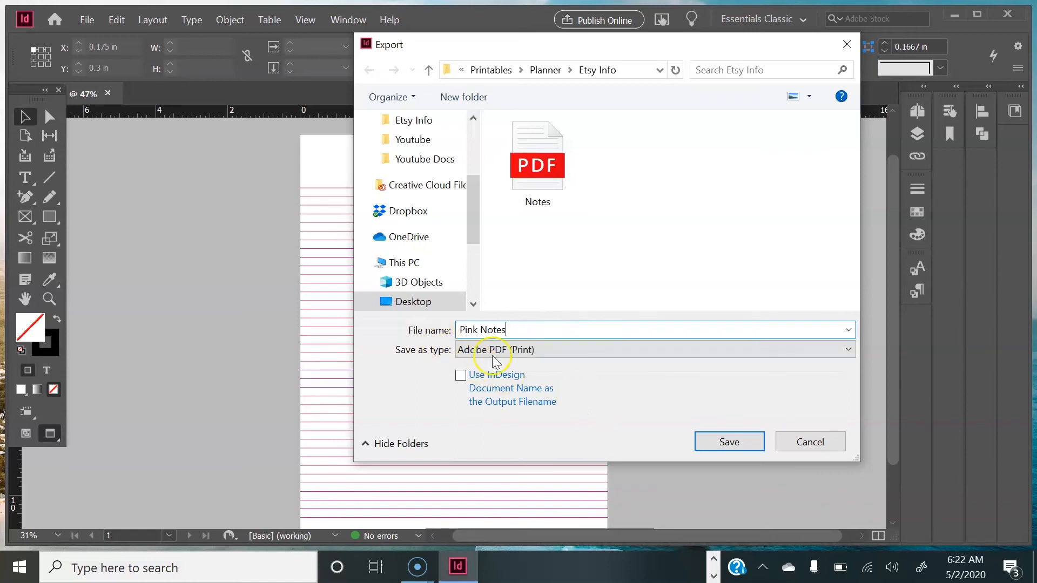
{"action": "left_click", "coordinate": [548, 350]}
{"action": "left_click", "coordinate": [406, 354]}
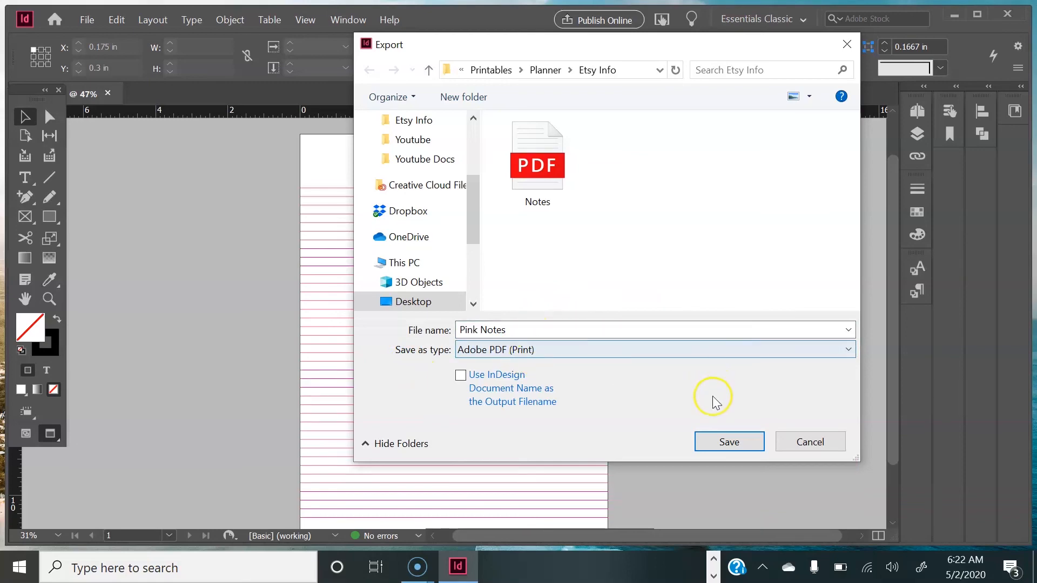
{"action": "left_click", "coordinate": [723, 447]}
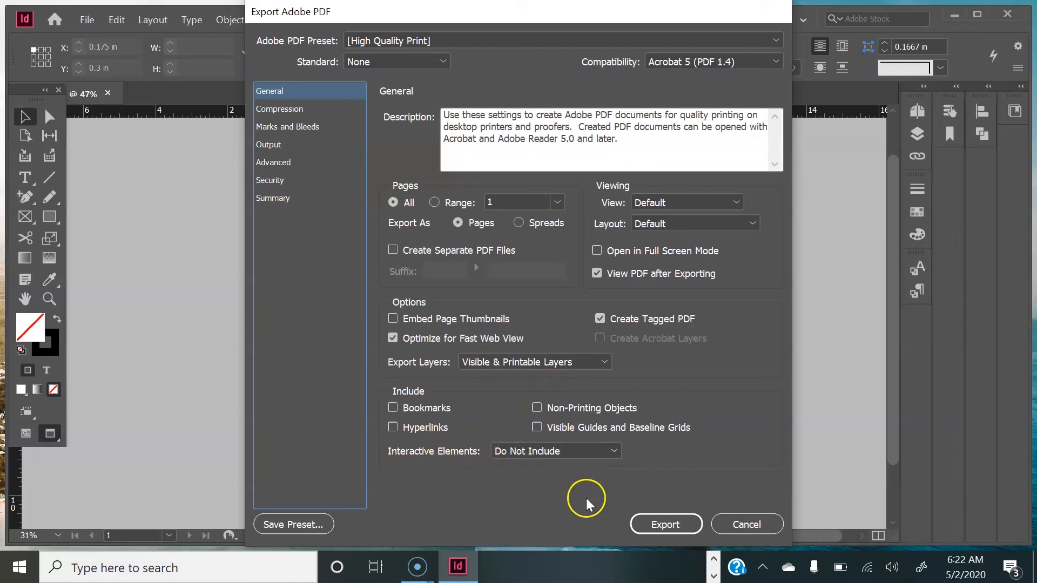
Step: Export the PDF with the [High Quality Print] preset and look over the exported notes page
{"action": "left_click", "coordinate": [666, 522]}
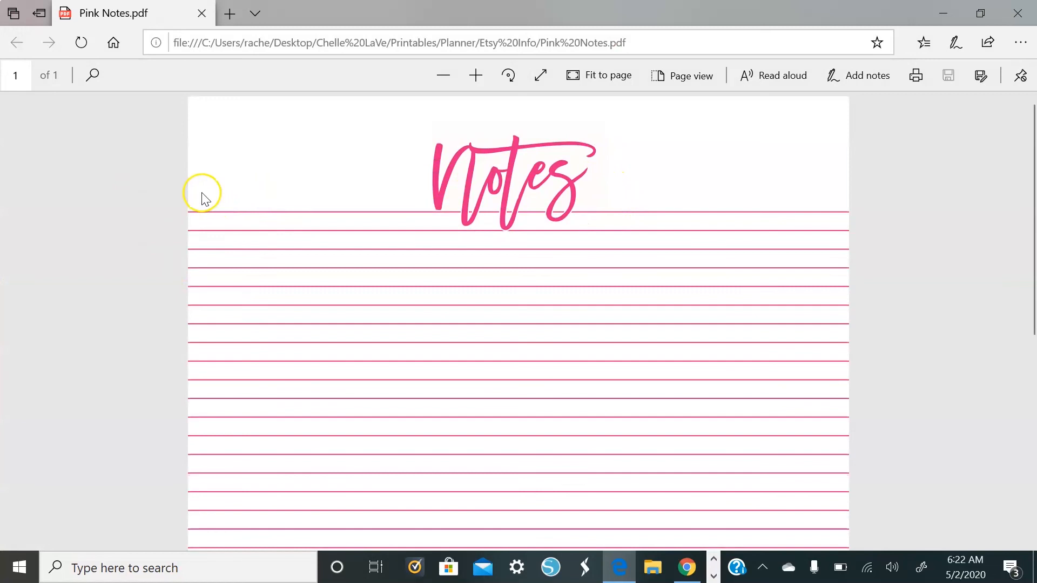
{"action": "scroll", "coordinate": [204, 198], "scroll_direction": "down", "scroll_amount": 5}
{"action": "scroll", "coordinate": [932, 160], "scroll_direction": "up", "scroll_amount": 5}
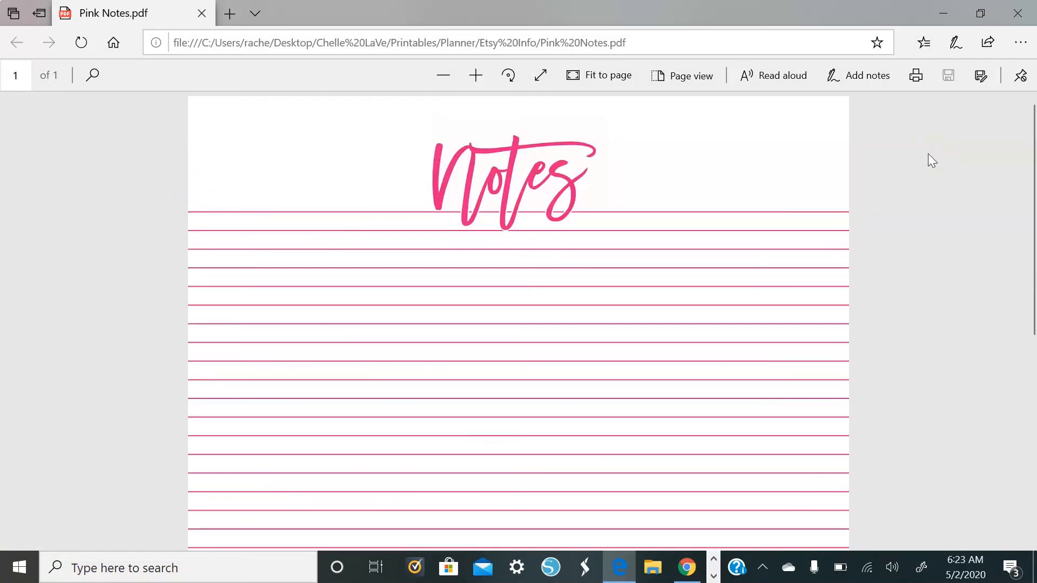